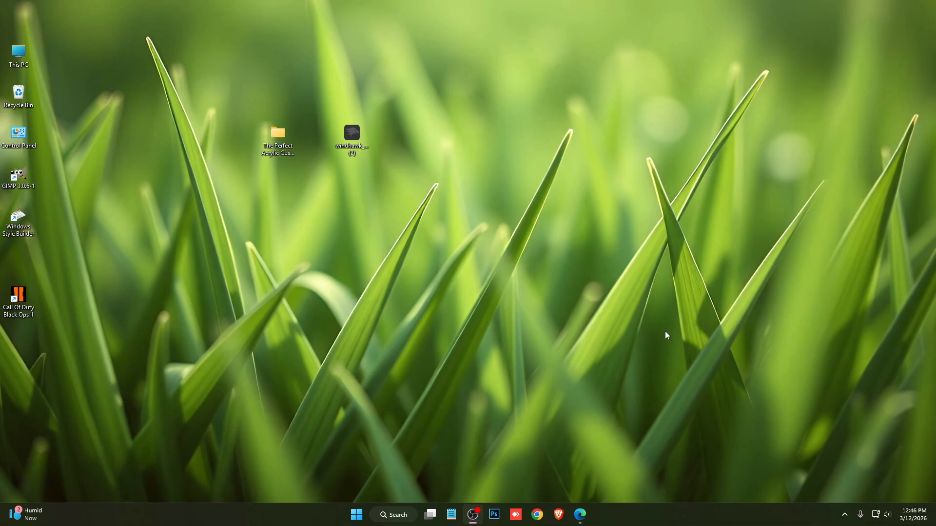
Download the Windhawk installer from windhawk.net in Edge and close the browser.
{"action": "left_click", "coordinate": [580, 514]}
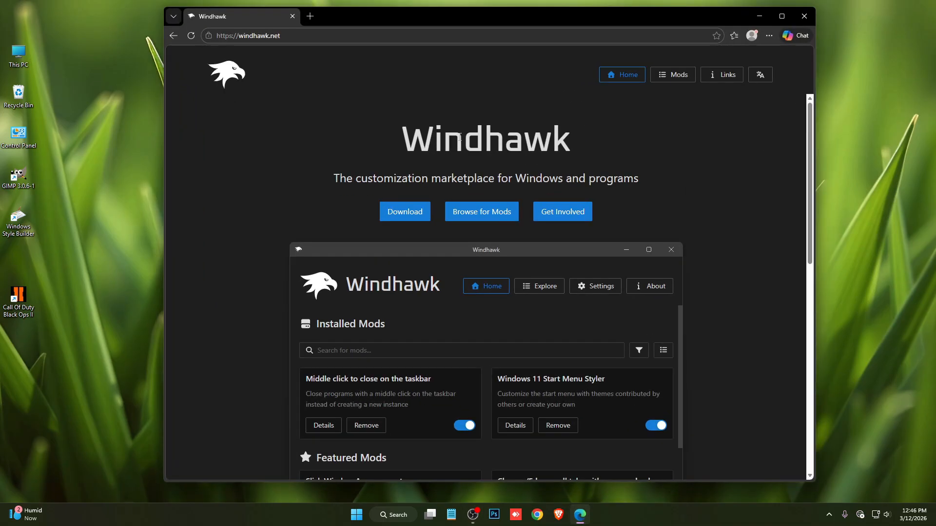
{"action": "scroll", "coordinate": [600, 182], "scroll_direction": "down", "scroll_amount": 1}
{"action": "left_click", "coordinate": [413, 171]}
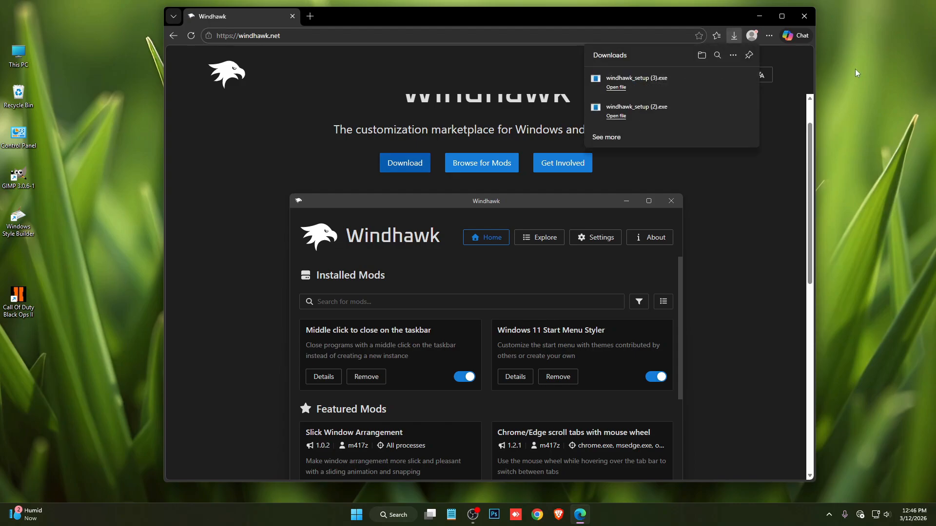
{"action": "left_click", "coordinate": [813, 15]}
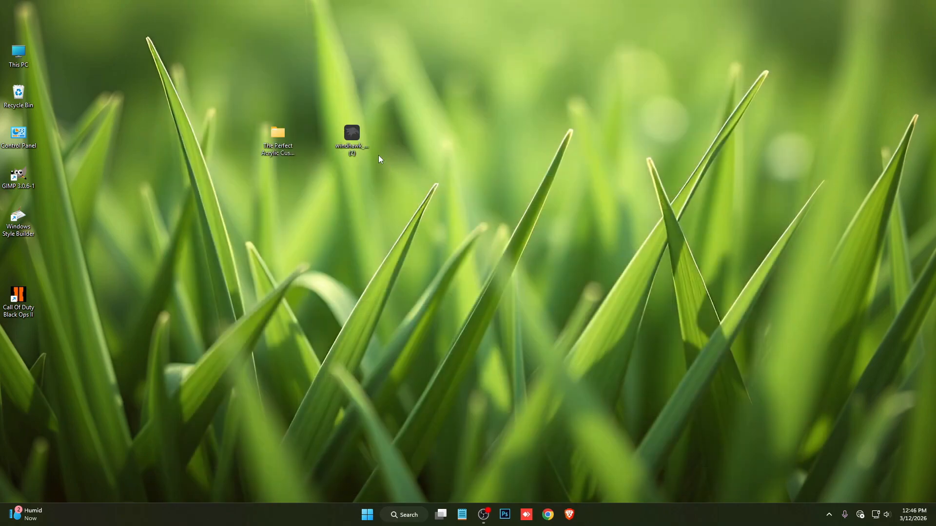
Run the Windhawk installer from the desktop in English and finish setup with Windhawk set to open.
{"action": "double_click", "coordinate": [357, 141]}
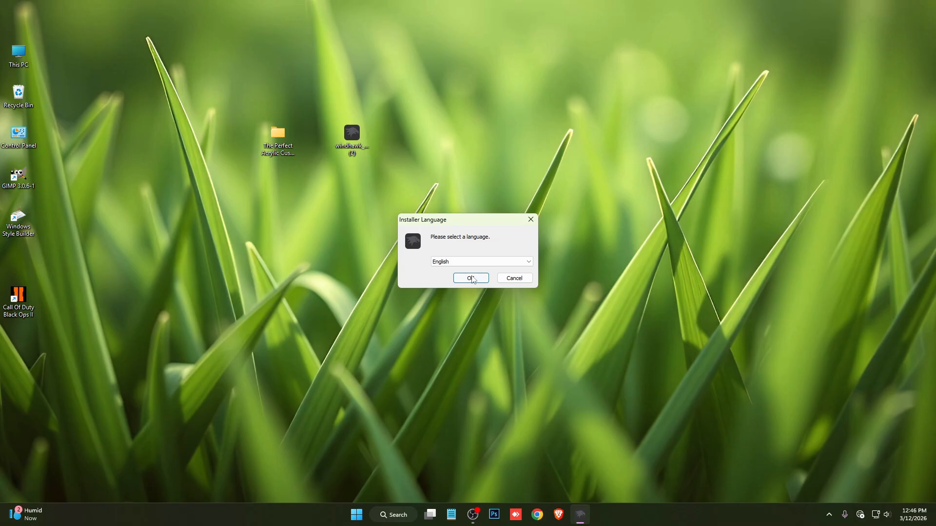
{"action": "left_click", "coordinate": [471, 279]}
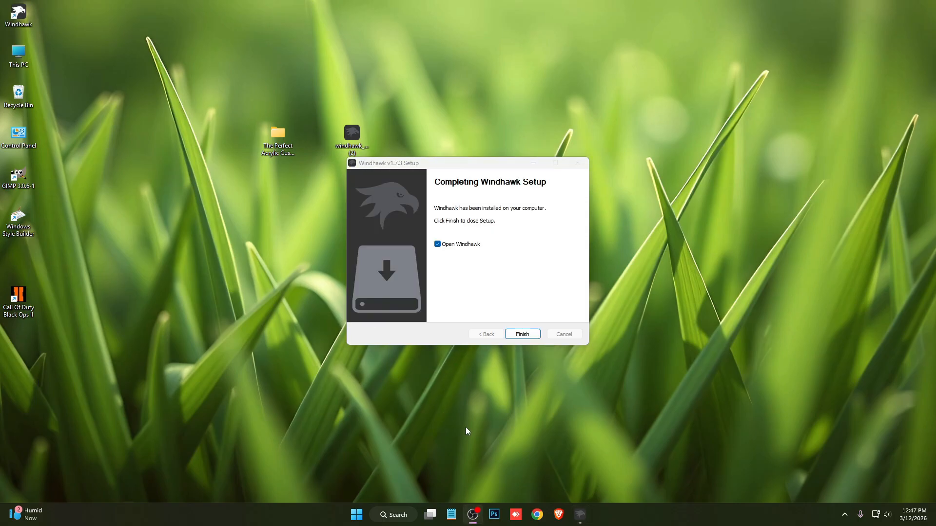
{"action": "left_click", "coordinate": [522, 334]}
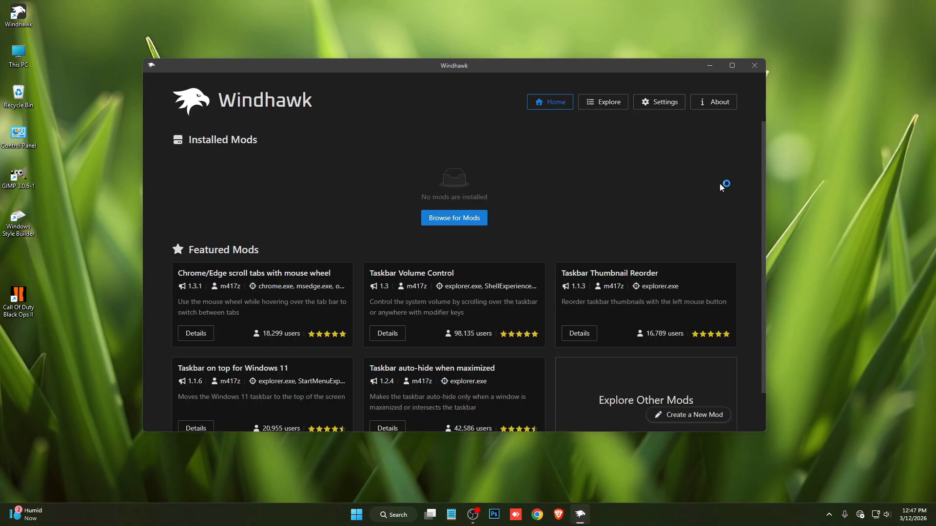
Browse the available mods and install Windows 11 Taskbar Styler, accepting the risk.
{"action": "left_click", "coordinate": [456, 219]}
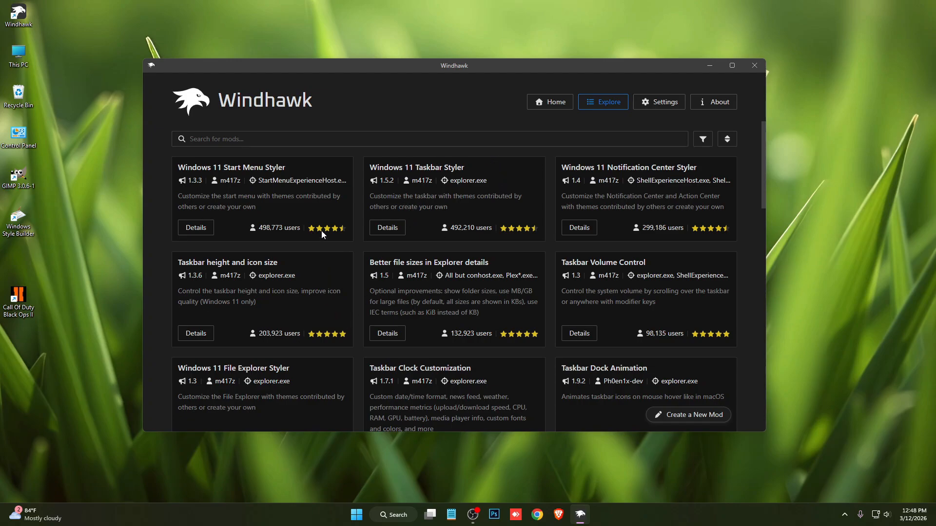
{"action": "left_click", "coordinate": [387, 228]}
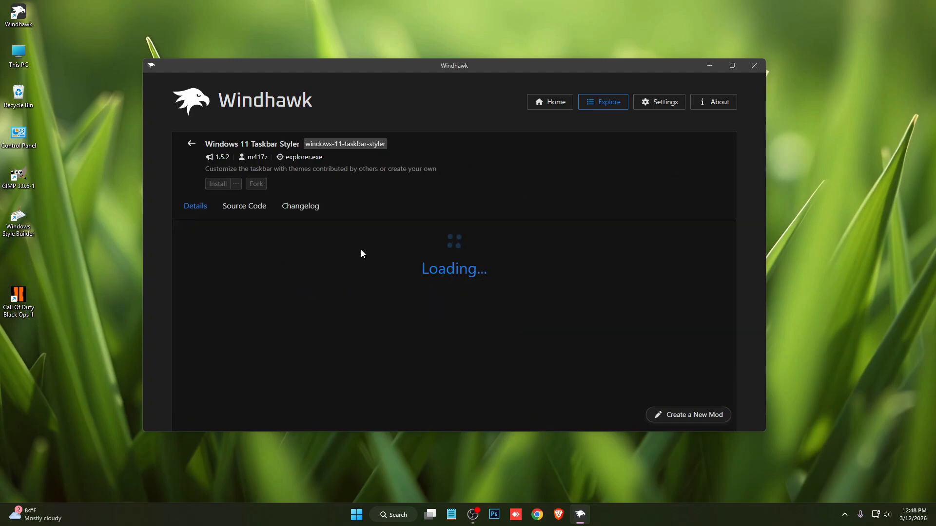
{"action": "left_click", "coordinate": [218, 184]}
{"action": "left_click", "coordinate": [518, 327]}
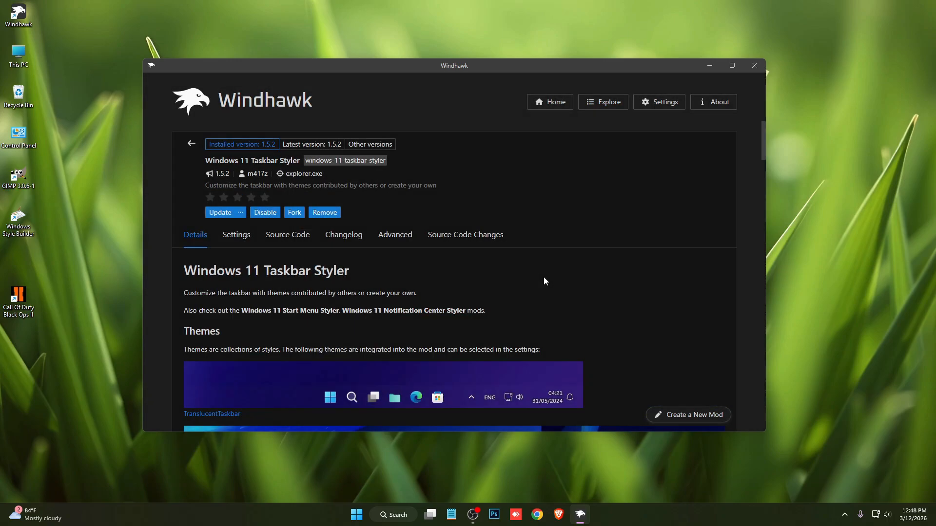
Copy the full text of the Taskbar file from the Lucent Start Menu Style folder in The Perfect Acrylic Customization.
{"action": "left_click_drag", "start_coordinate": [529, 66], "coordinate": [536, 207]}
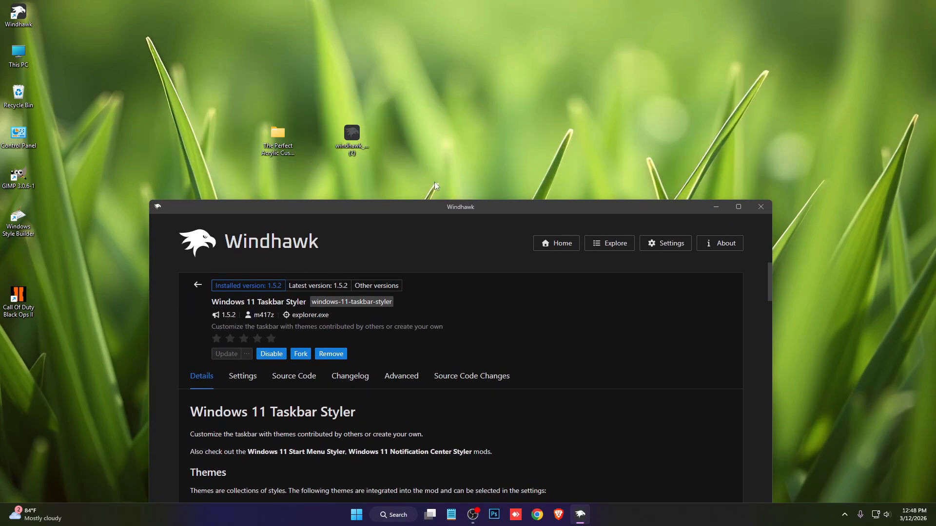
{"action": "double_click", "coordinate": [282, 139]}
{"action": "double_click", "coordinate": [206, 143]}
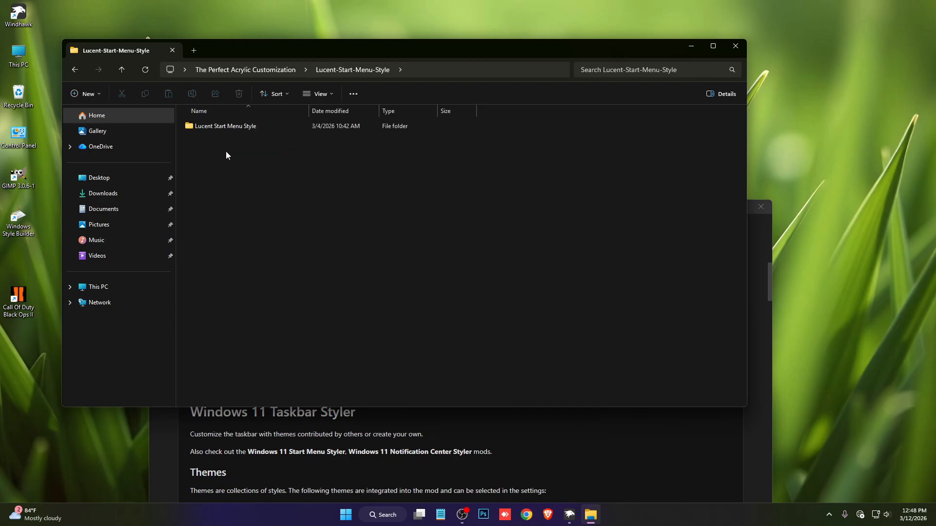
{"action": "double_click", "coordinate": [221, 125]}
{"action": "double_click", "coordinate": [320, 155]}
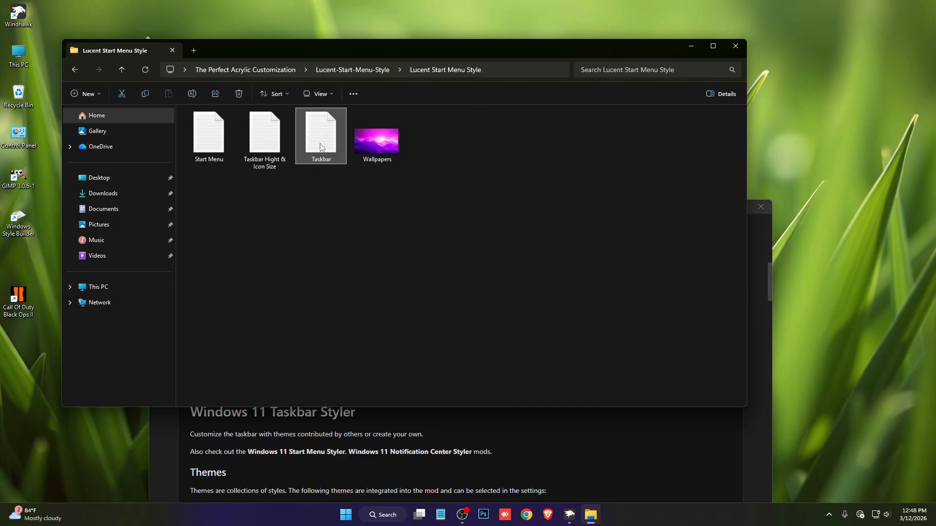
{"action": "key", "text": "ctrl+a"}
{"action": "right_click", "coordinate": [347, 138]}
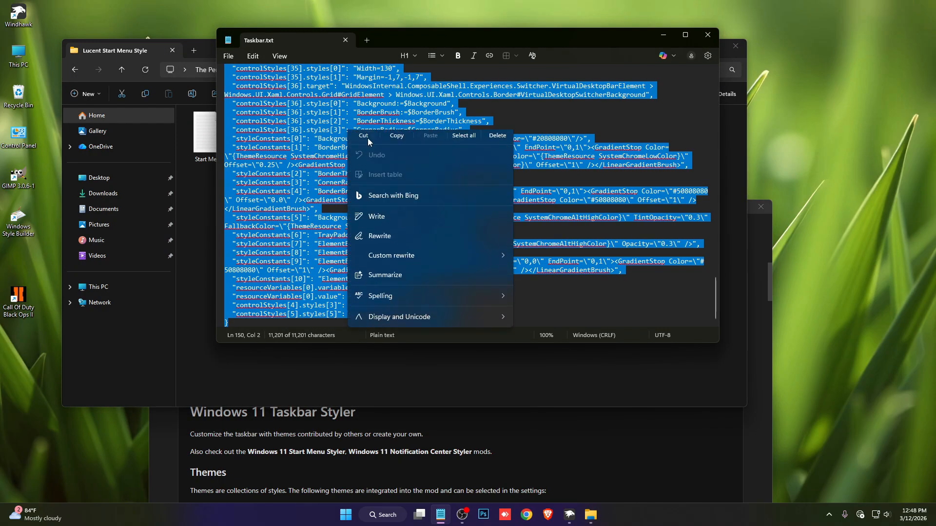
{"action": "left_click", "coordinate": [392, 144]}
Replace the Windows 11 Taskbar Styler's advanced mod settings in Windhawk with the copied text and save them.
{"action": "left_click", "coordinate": [559, 444]}
{"action": "left_click", "coordinate": [413, 380]}
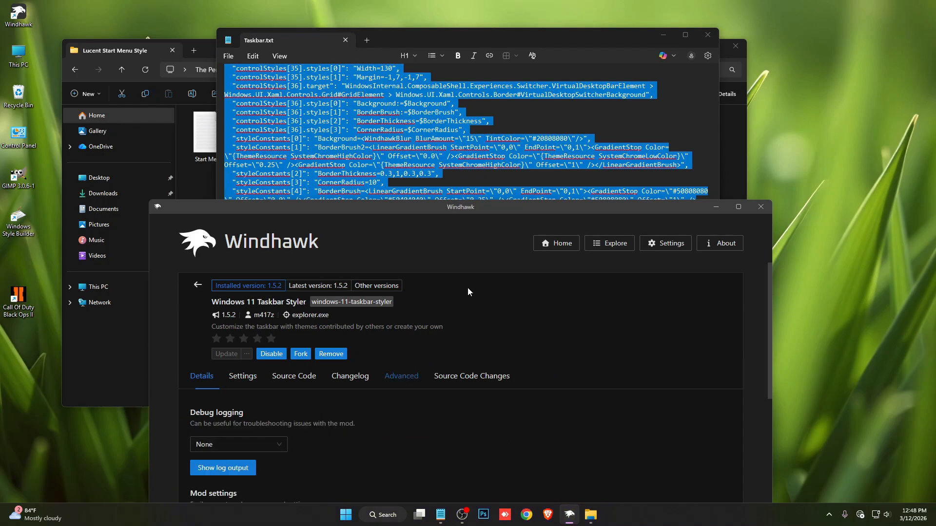
{"action": "left_click_drag", "start_coordinate": [496, 208], "coordinate": [518, 45]}
{"action": "scroll", "coordinate": [440, 300], "scroll_direction": "down", "scroll_amount": 1}
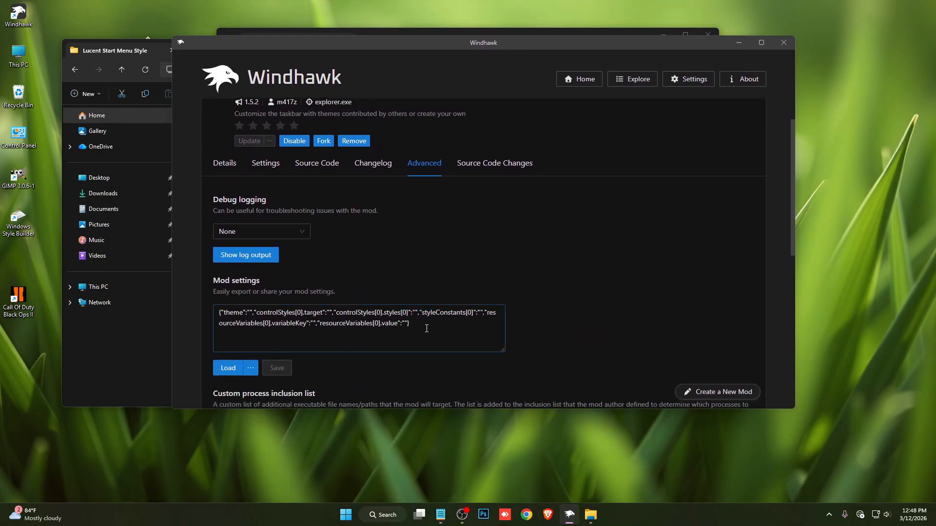
{"action": "left_click_drag", "start_coordinate": [428, 324], "coordinate": [195, 300]}
{"action": "key", "text": "ctrl+v"}
{"action": "scroll", "coordinate": [519, 291], "scroll_direction": "down", "scroll_amount": 1}
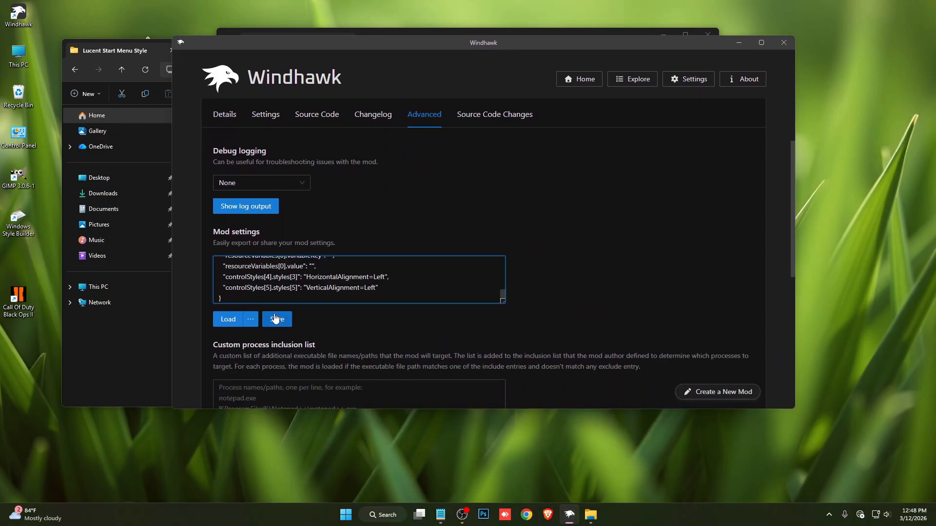
{"action": "left_click", "coordinate": [280, 319]}
{"action": "scroll", "coordinate": [596, 272], "scroll_direction": "up", "scroll_amount": 2}
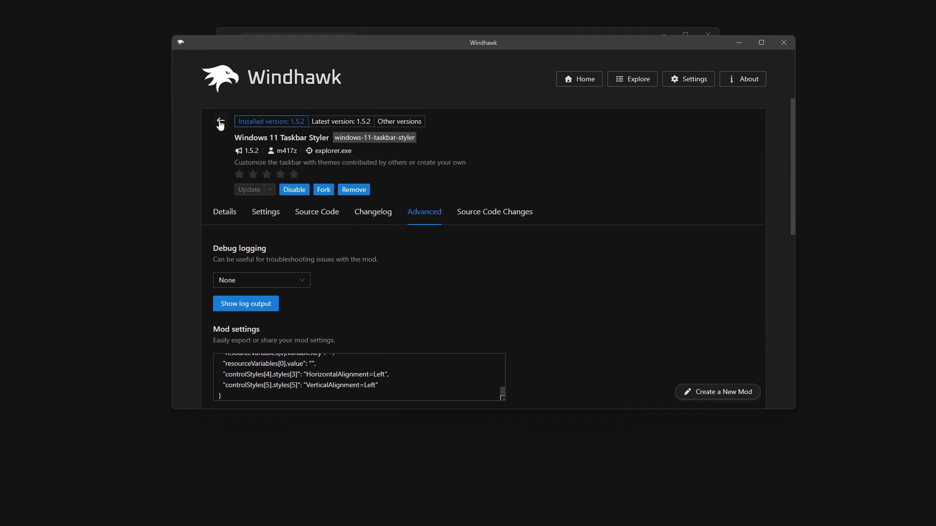
Return to the mod list and install the Taskbar height and icon size mod, accepting the risk.
{"action": "left_click", "coordinate": [218, 126]}
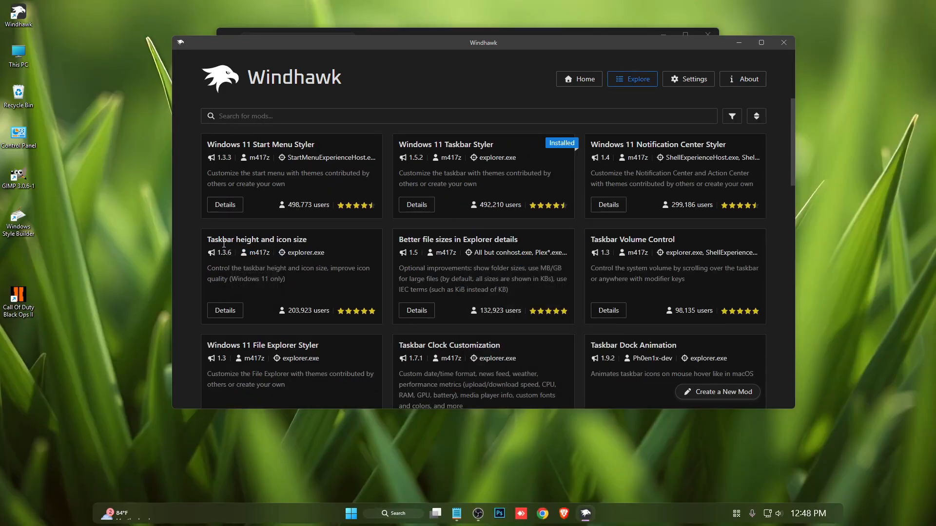
{"action": "left_click", "coordinate": [225, 311]}
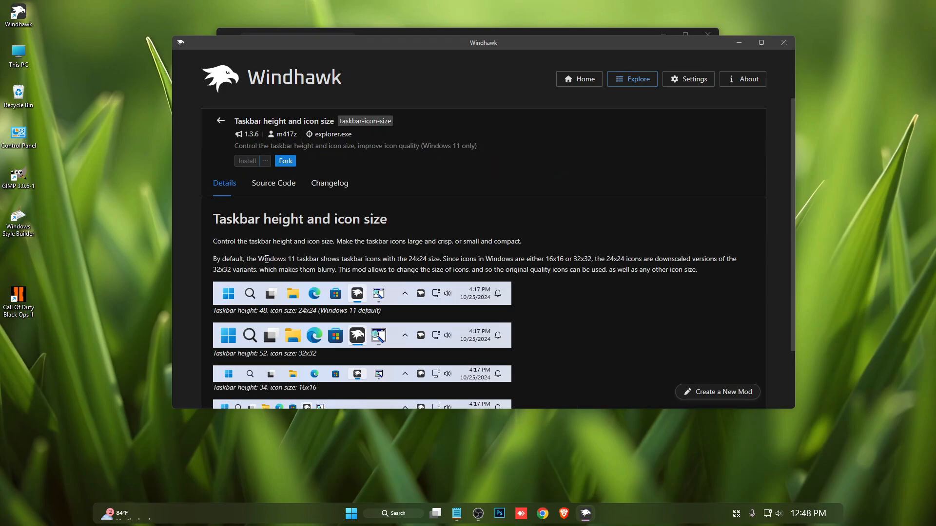
{"action": "left_click", "coordinate": [244, 163]}
{"action": "left_click", "coordinate": [555, 311]}
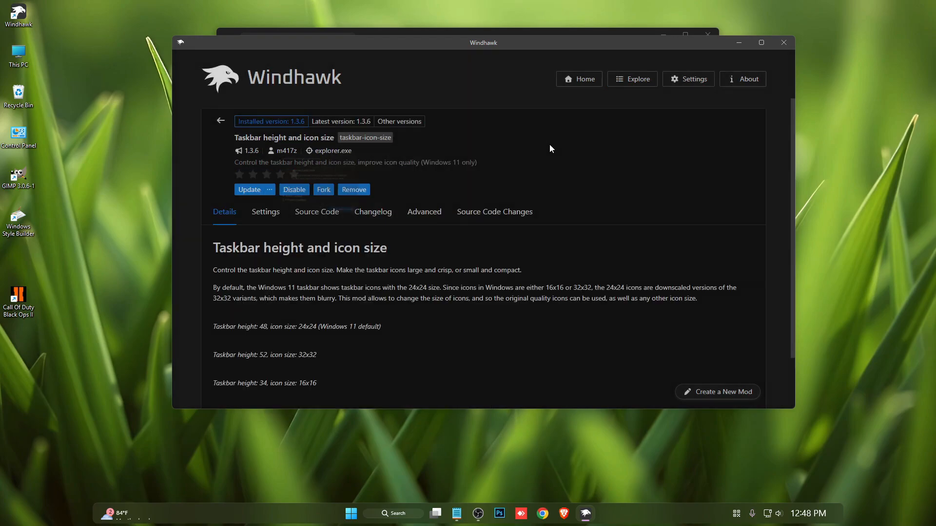
Close Taskbar.txt and copy the full text of the Taskbar Hight & Icon Size file from the Lucent Start Menu Style folder.
{"action": "left_click_drag", "start_coordinate": [520, 46], "coordinate": [509, 219]}
{"action": "left_click", "coordinate": [708, 35]}
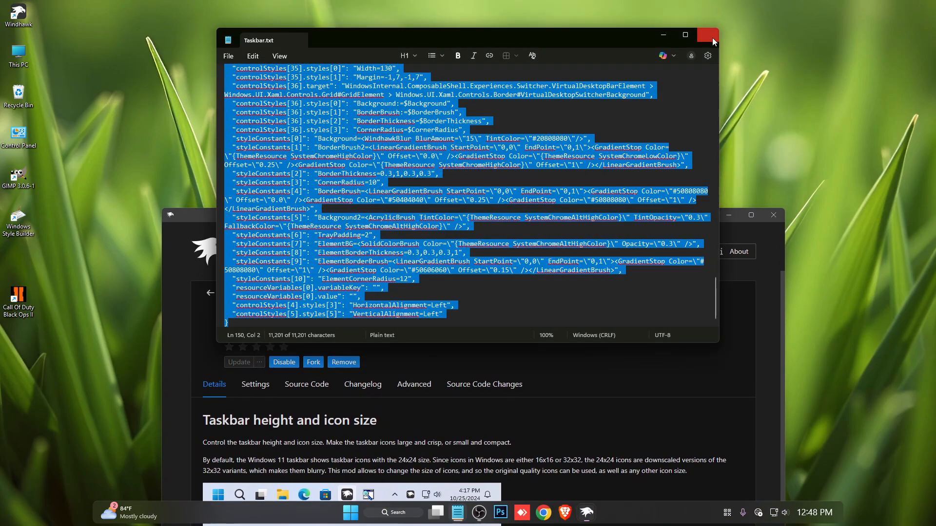
{"action": "double_click", "coordinate": [281, 140]}
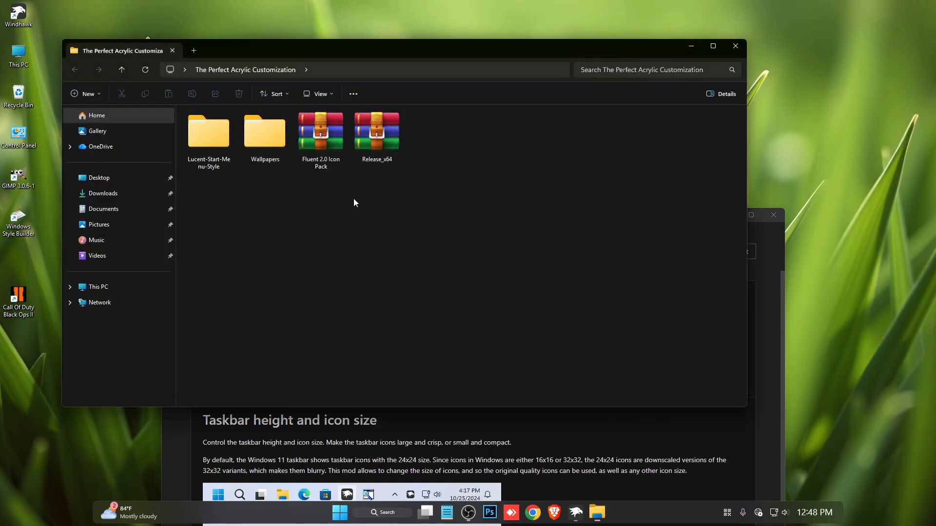
{"action": "double_click", "coordinate": [221, 154]}
{"action": "double_click", "coordinate": [221, 128]}
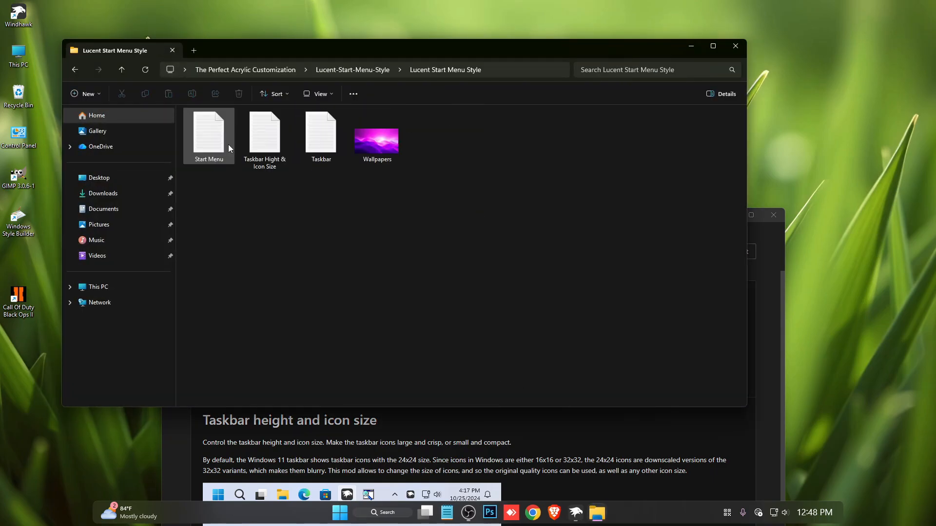
{"action": "double_click", "coordinate": [262, 149]}
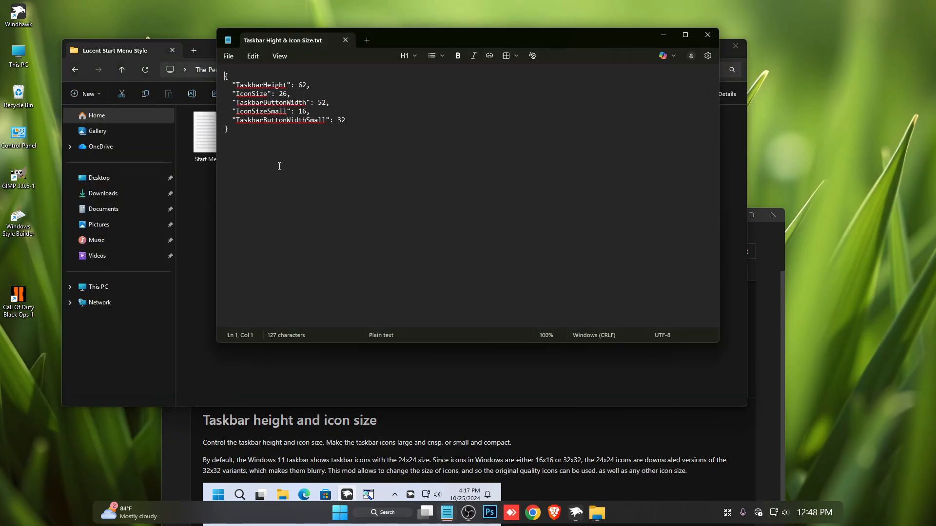
{"action": "key", "text": "ctrl+a"}
{"action": "right_click", "coordinate": [289, 116]}
{"action": "left_click", "coordinate": [338, 125]}
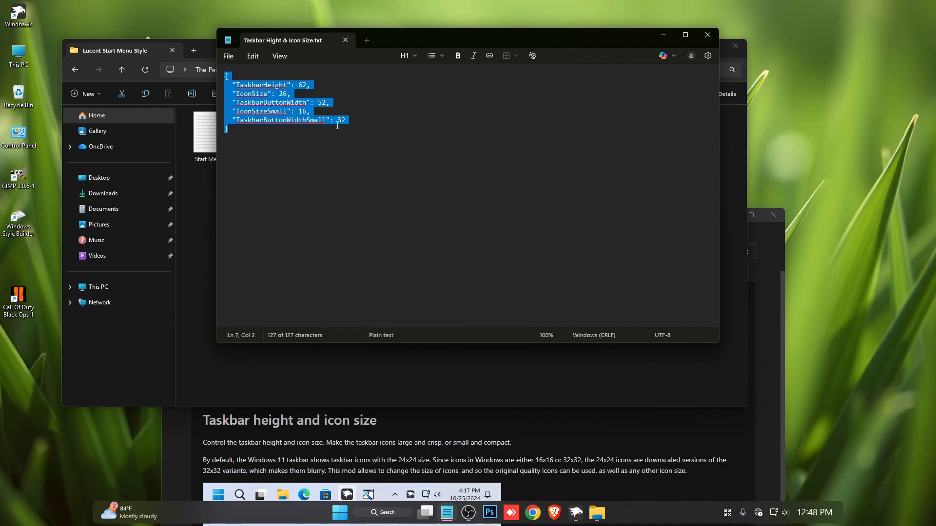
{"action": "left_click", "coordinate": [707, 35]}
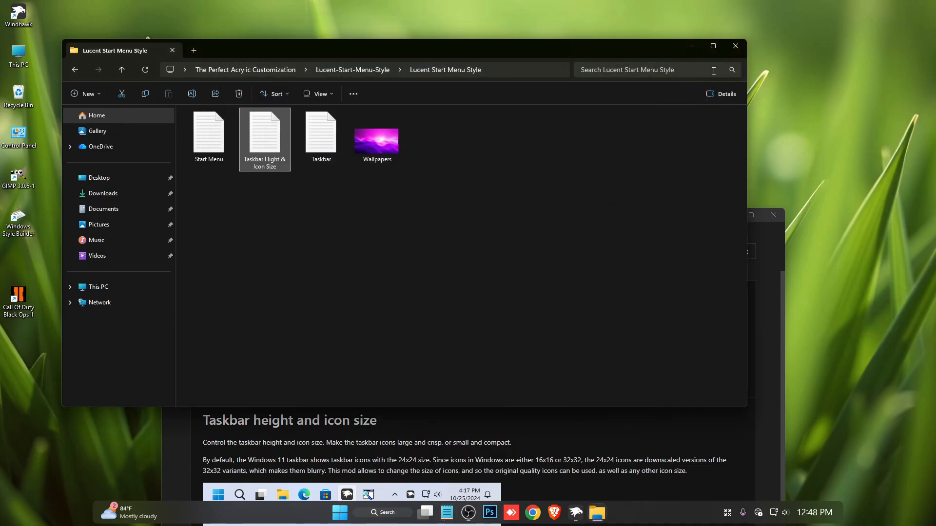
{"action": "left_click", "coordinate": [736, 47]}
Replace the advanced mod settings of Taskbar height and icon size with the copied text and save them.
{"action": "left_click_drag", "start_coordinate": [563, 212], "coordinate": [590, 25]}
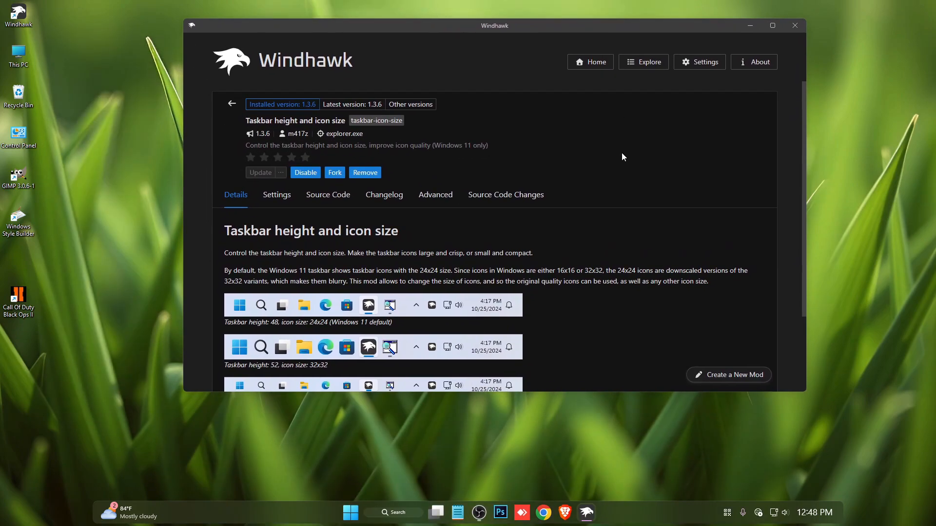
{"action": "left_click", "coordinate": [436, 201]}
{"action": "scroll", "coordinate": [379, 280], "scroll_direction": "down", "scroll_amount": 1}
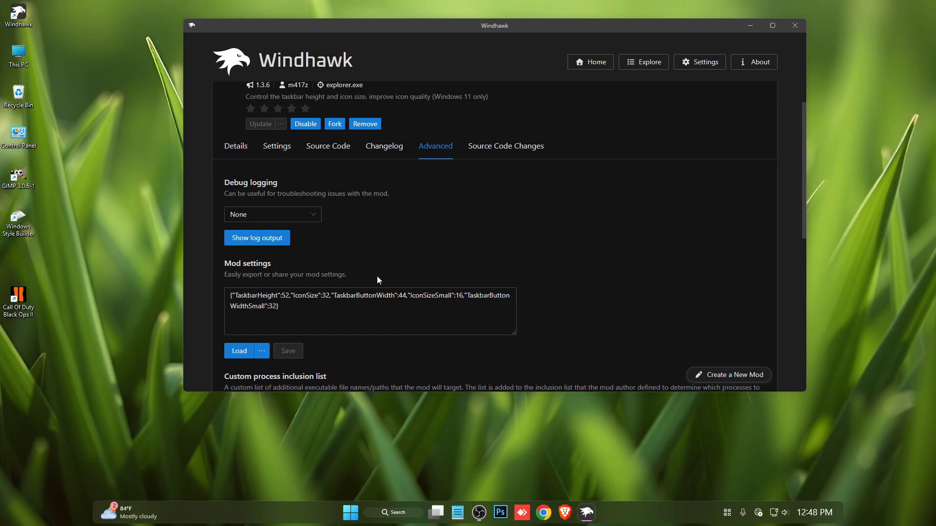
{"action": "left_click", "coordinate": [309, 315]}
{"action": "key", "text": "ctrl+a"}
{"action": "key", "text": "ctrl+v"}
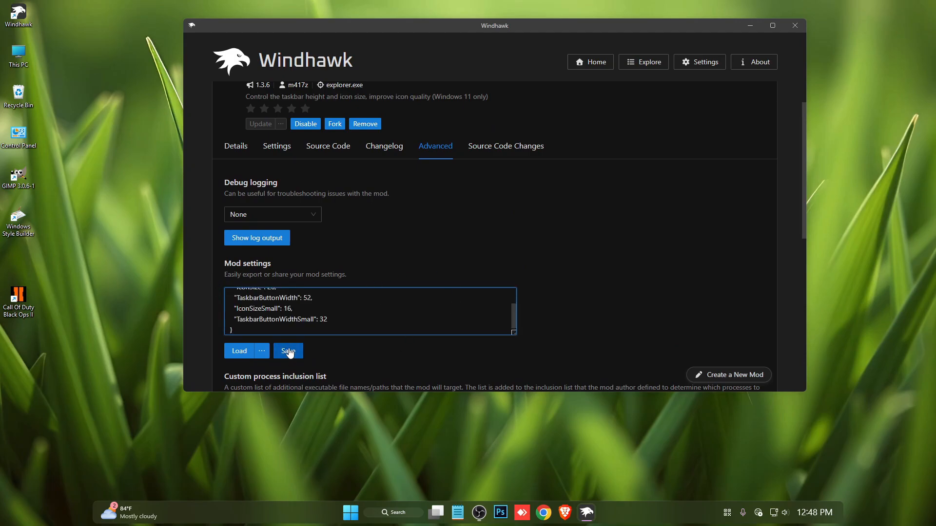
{"action": "left_click", "coordinate": [289, 351]}
{"action": "scroll", "coordinate": [575, 293], "scroll_direction": "up", "scroll_amount": 1}
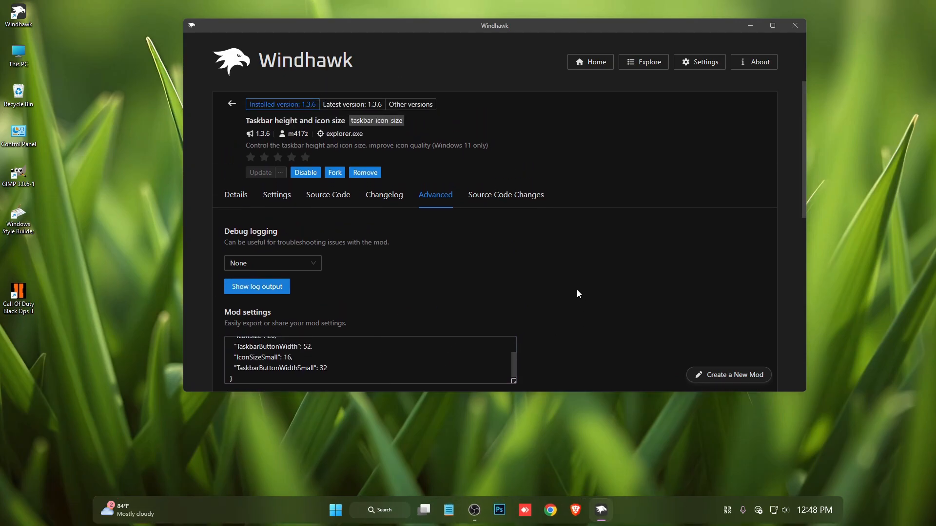
Return to the mod list and install Windows 11 Start Menu Styler, accepting the risk.
{"action": "left_click", "coordinate": [232, 106]}
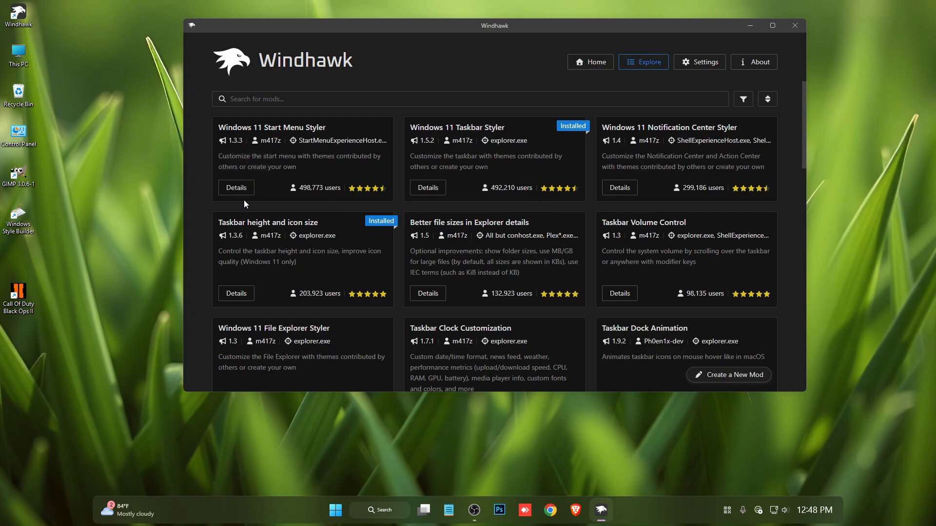
{"action": "left_click", "coordinate": [236, 188]}
{"action": "left_click", "coordinate": [259, 144]}
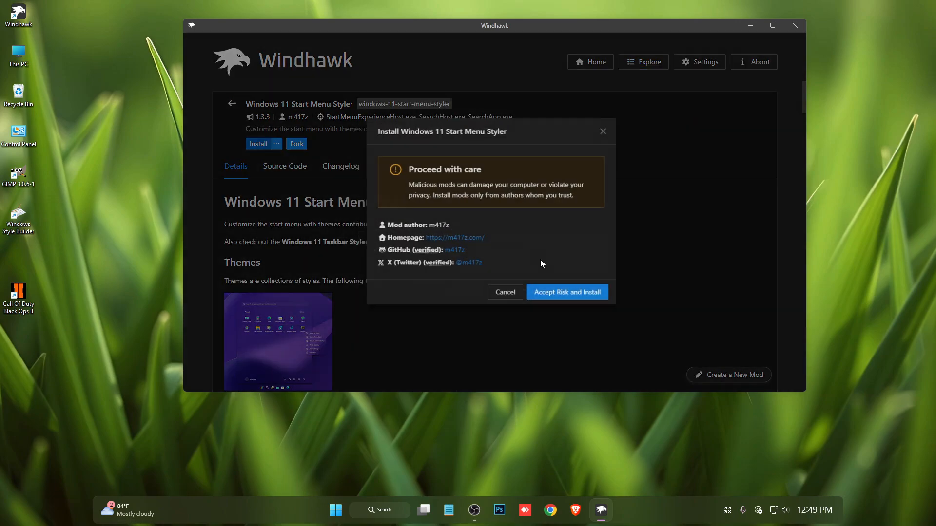
{"action": "left_click", "coordinate": [563, 295]}
Copy the full text of the Start Menu file from the Lucent Start Menu Style folder, and close the file and folder.
{"action": "left_click_drag", "start_coordinate": [517, 25], "coordinate": [495, 183]}
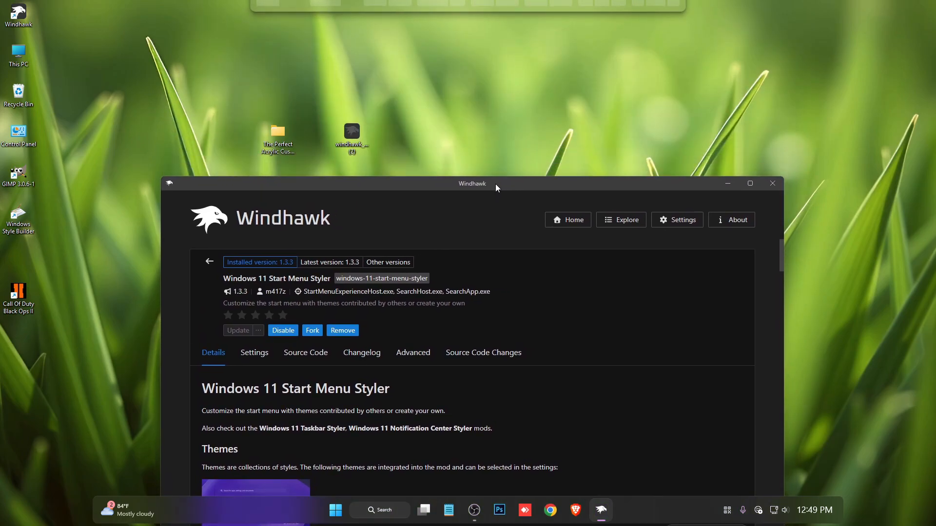
{"action": "double_click", "coordinate": [289, 145]}
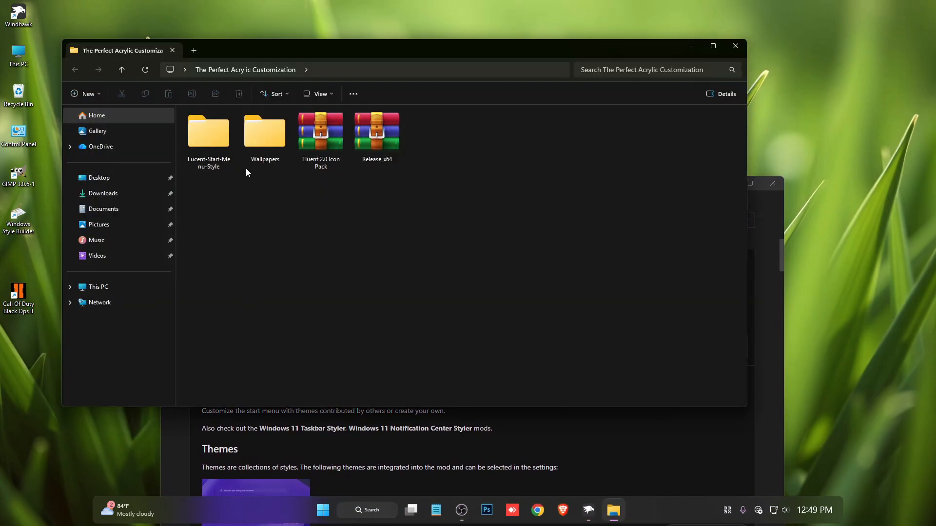
{"action": "double_click", "coordinate": [214, 153]}
{"action": "double_click", "coordinate": [233, 127]}
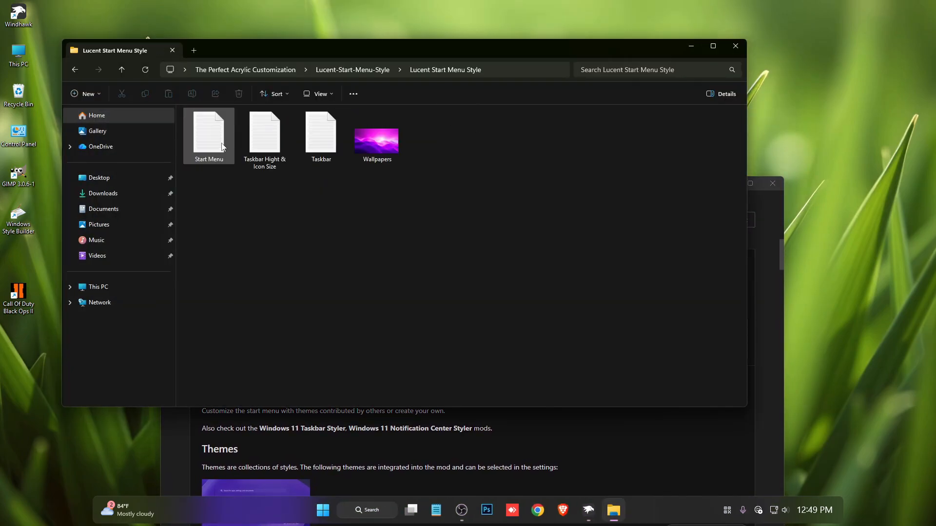
{"action": "double_click", "coordinate": [231, 150]}
{"action": "key", "text": "ctrl+a"}
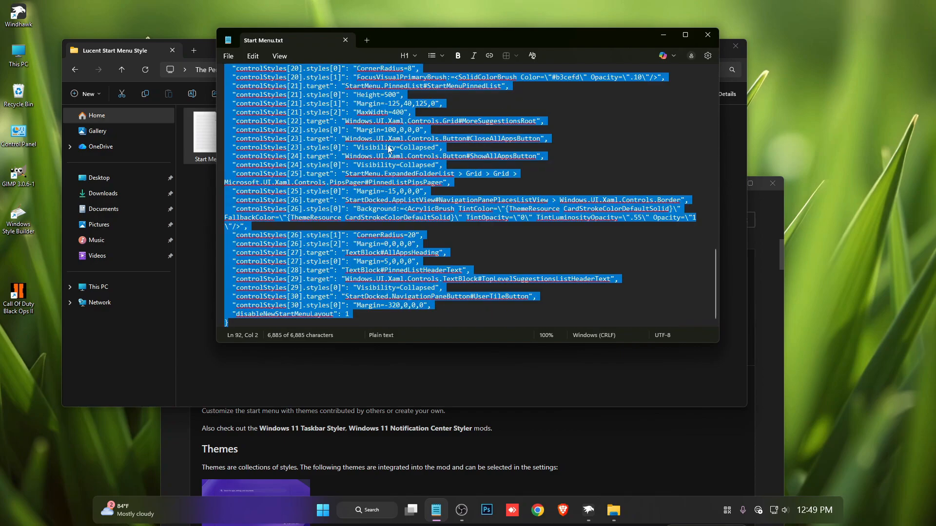
{"action": "right_click", "coordinate": [388, 146]}
{"action": "left_click", "coordinate": [414, 163]}
{"action": "left_click", "coordinate": [707, 35]}
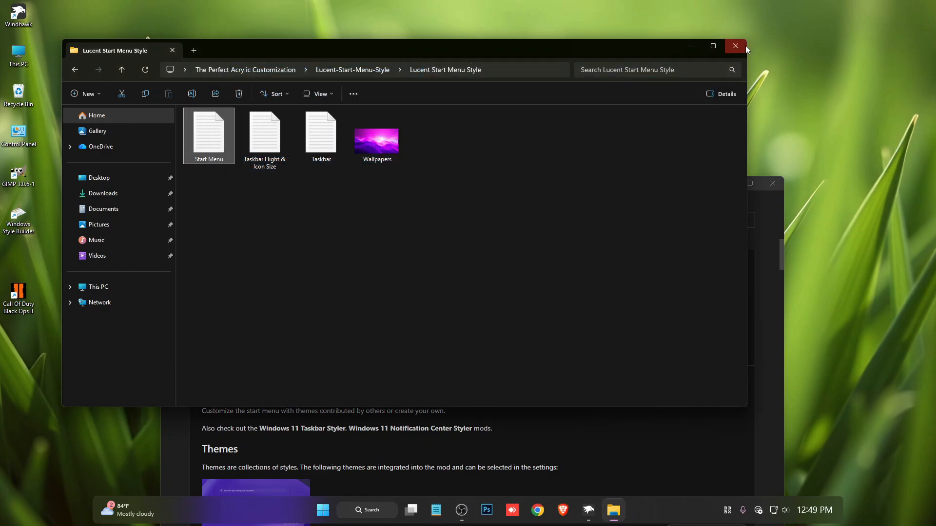
{"action": "left_click", "coordinate": [741, 45]}
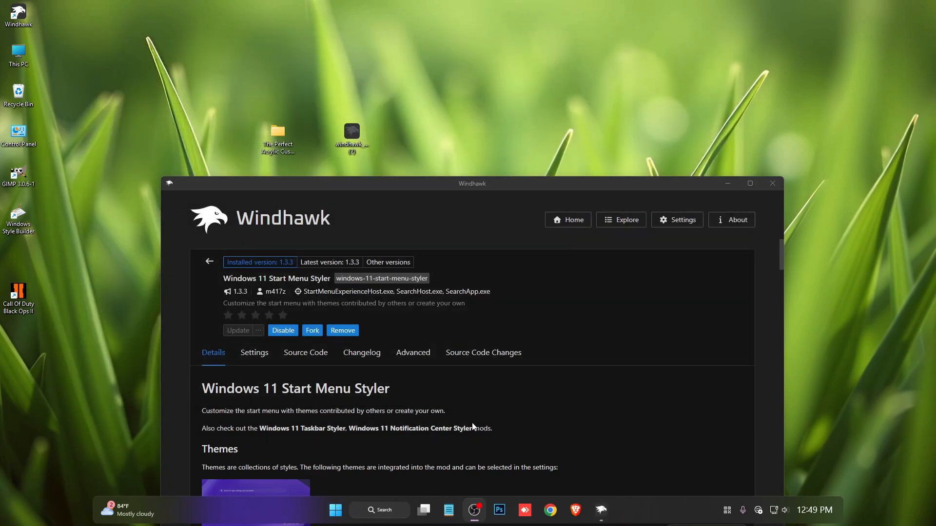
Replace the advanced mod settings of Windows 11 Start Menu Styler with the copied text and save them.
{"action": "left_click", "coordinate": [413, 353]}
{"action": "left_click_drag", "start_coordinate": [507, 186], "coordinate": [551, 26]}
{"action": "scroll", "coordinate": [446, 370], "scroll_direction": "down", "scroll_amount": 1}
{"action": "left_click", "coordinate": [375, 302]}
{"action": "key", "text": "ctrl+a"}
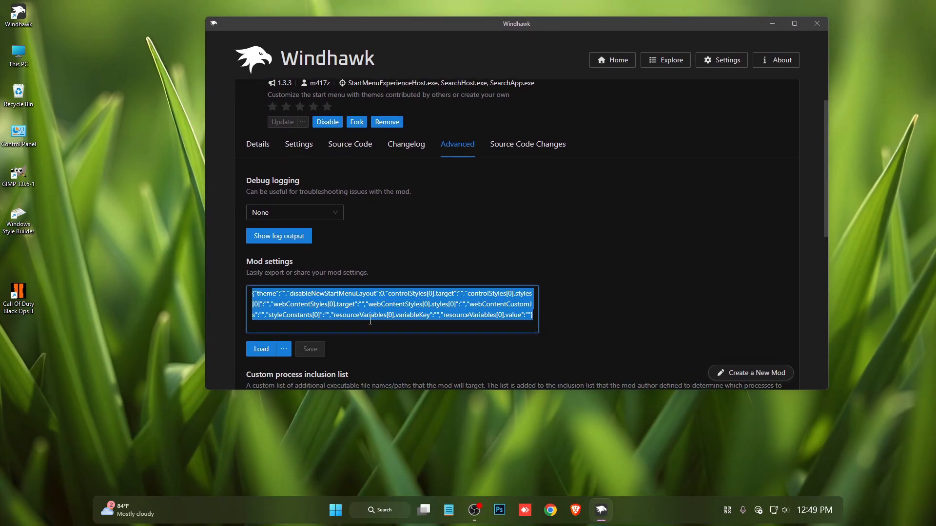
{"action": "key", "text": "ctrl+v"}
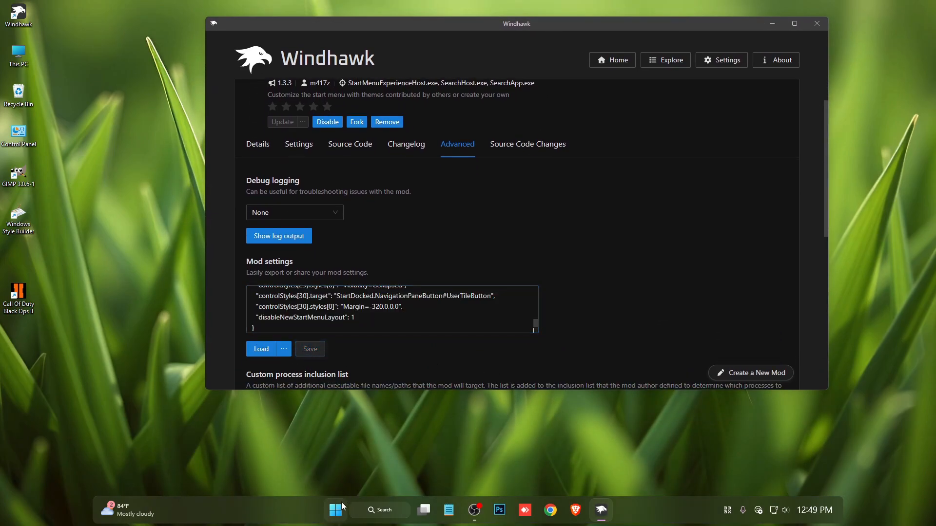
Open the Start menu to check its new style, and close it again.
{"action": "left_click", "coordinate": [343, 507]}
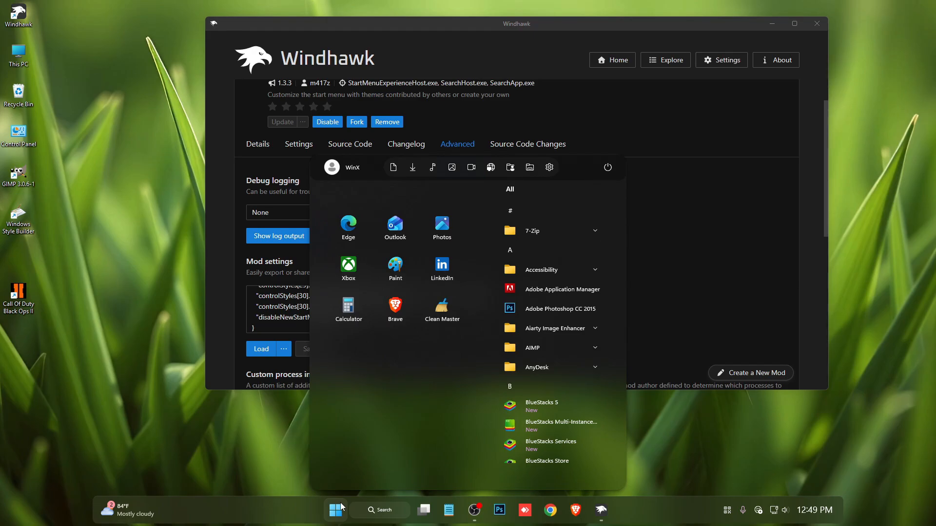
{"action": "left_click", "coordinate": [343, 507]}
{"action": "left_click", "coordinate": [342, 507]}
{"action": "left_click", "coordinate": [342, 507]}
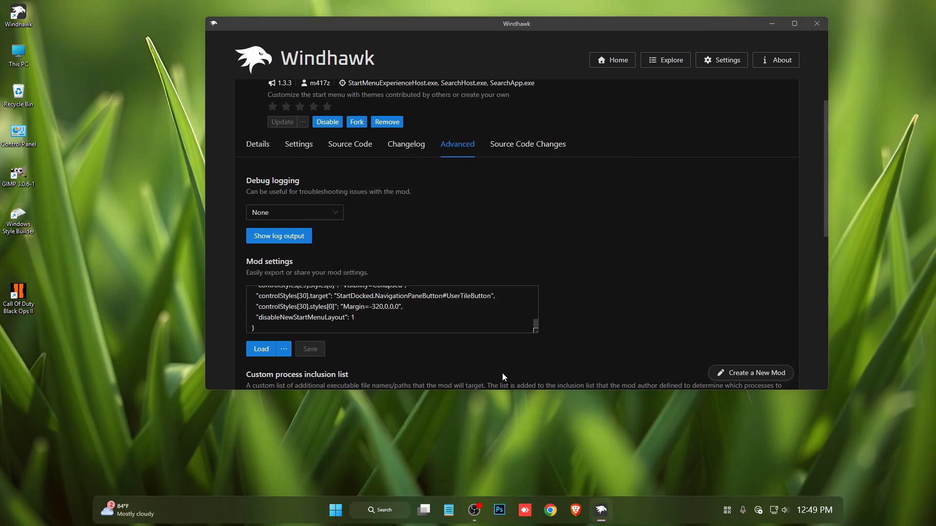
Return to the mod list and view the current look of the notification and calendar flyout.
{"action": "scroll", "coordinate": [557, 265], "scroll_direction": "up", "scroll_amount": 1}
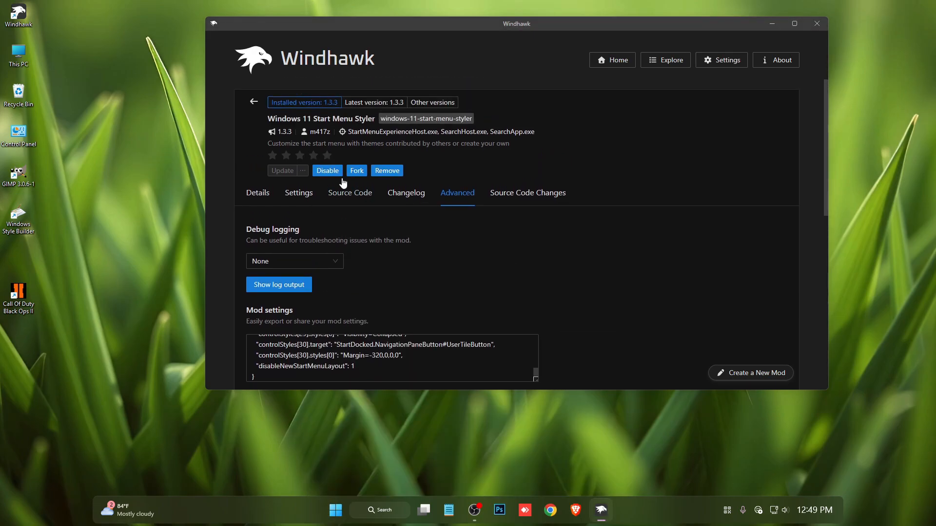
{"action": "left_click", "coordinate": [253, 103]}
{"action": "left_click", "coordinate": [812, 509]}
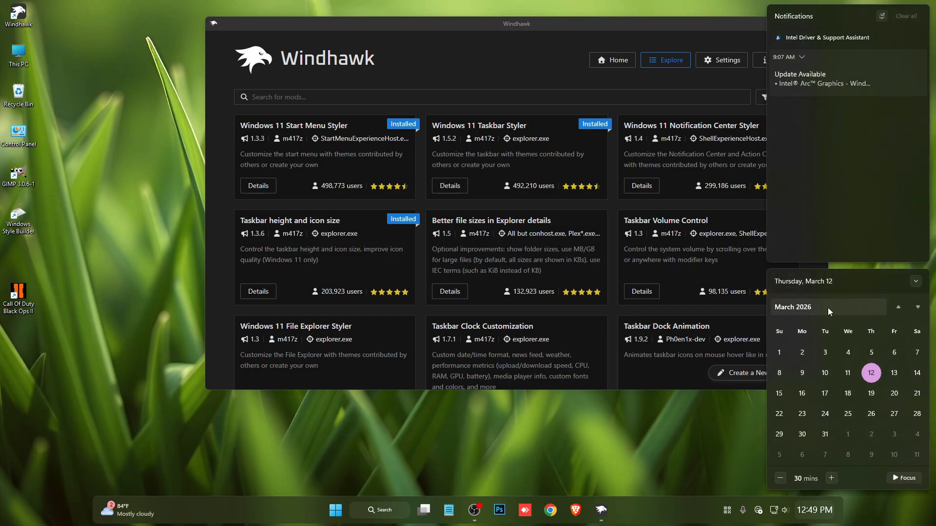
{"action": "left_click", "coordinate": [681, 418]}
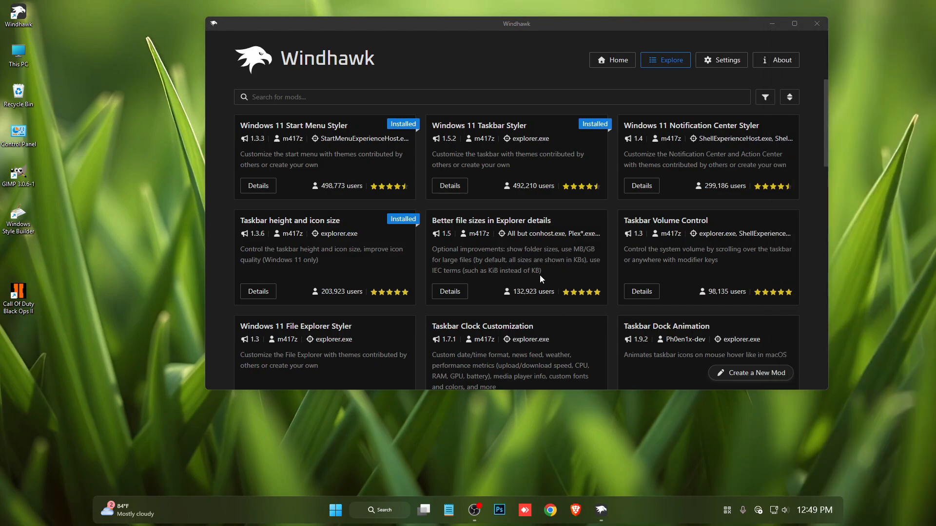
Search the mods for "Noti" and install Windows 11 Notification Center Styler, accepting the risk.
{"action": "left_click", "coordinate": [464, 103]}
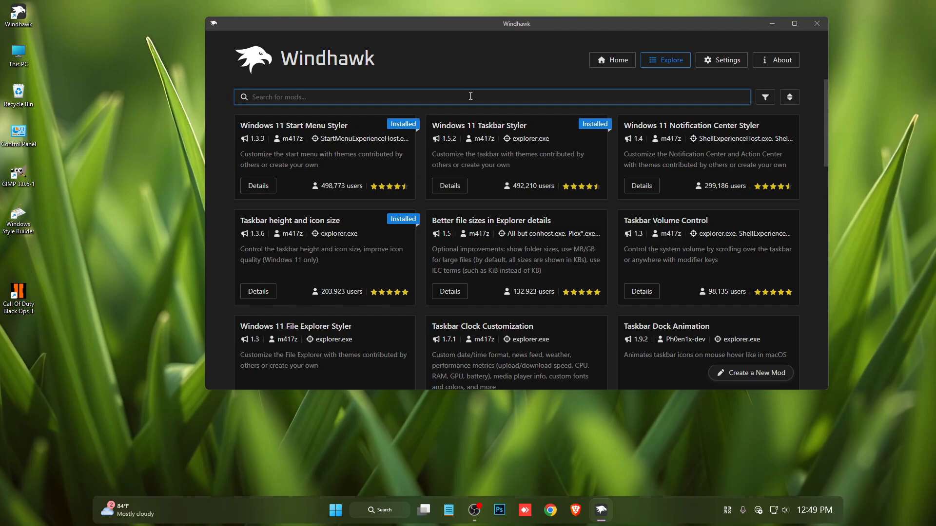
{"action": "type", "text": "Nit"}
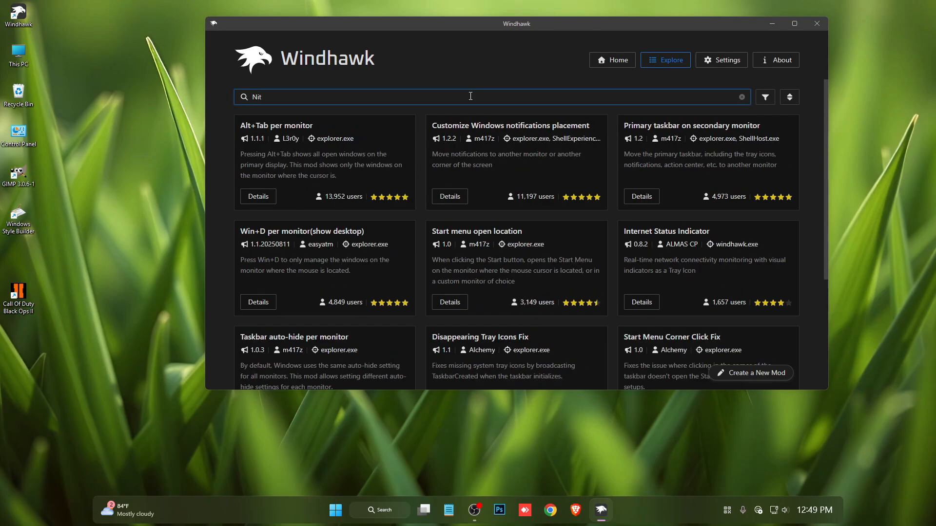
{"action": "type", "text": "i"}
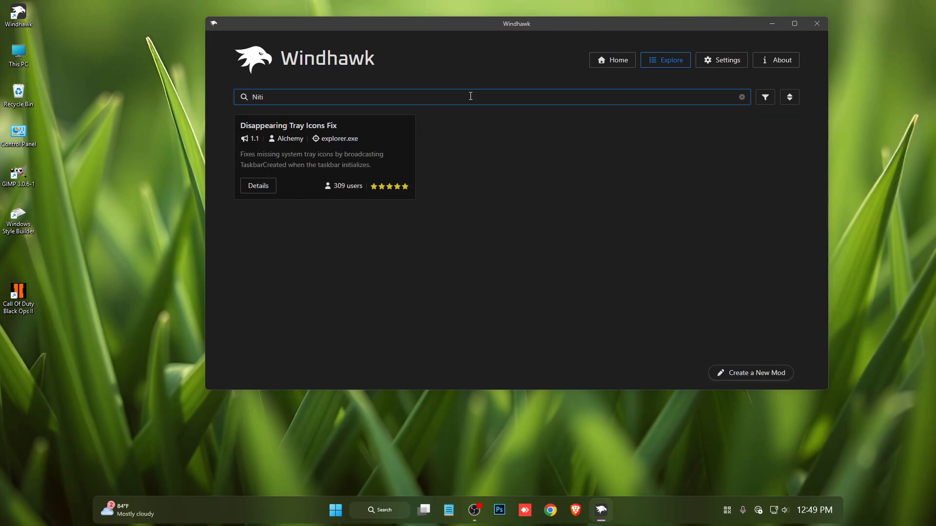
{"action": "key", "text": "BackSpace"}
{"action": "key", "text": "BackSpace"}
{"action": "key", "text": "BackSpace"}
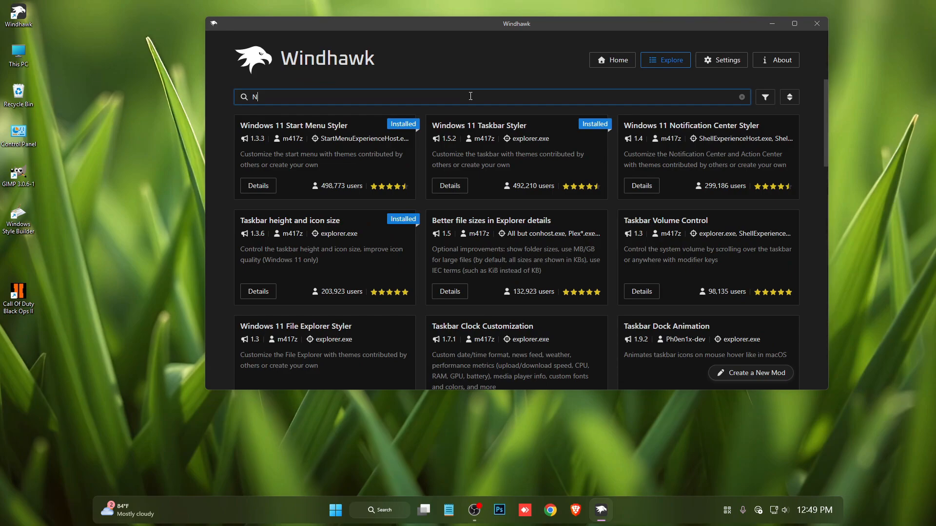
{"action": "type", "text": "oti"}
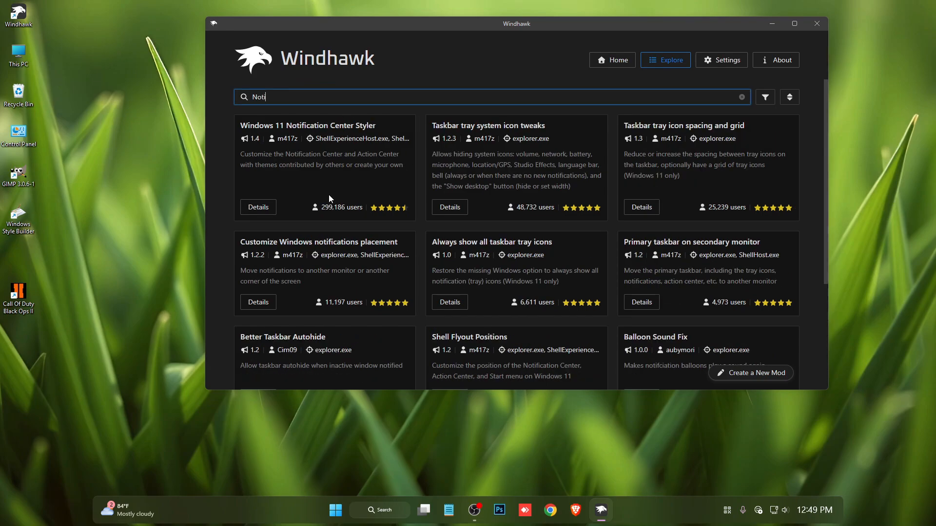
{"action": "left_click", "coordinate": [262, 210]}
{"action": "left_click", "coordinate": [276, 143]}
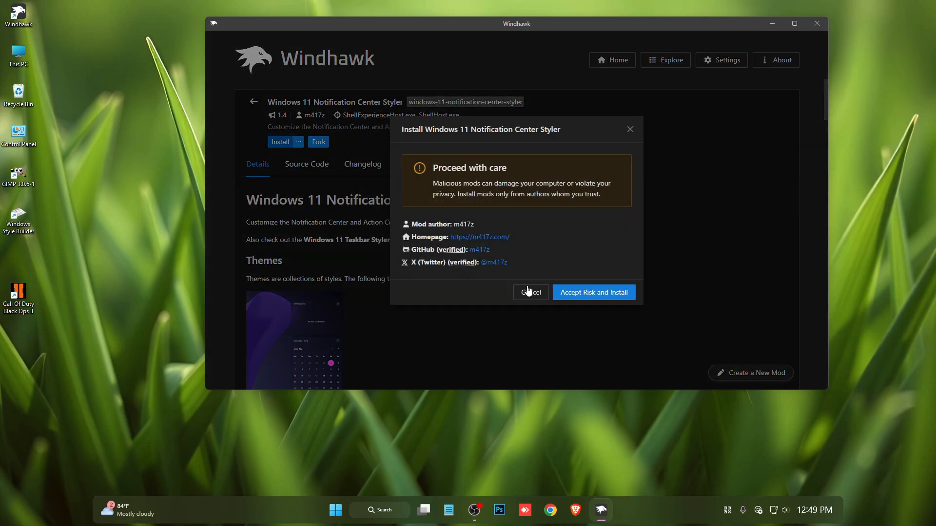
{"action": "left_click", "coordinate": [578, 294]}
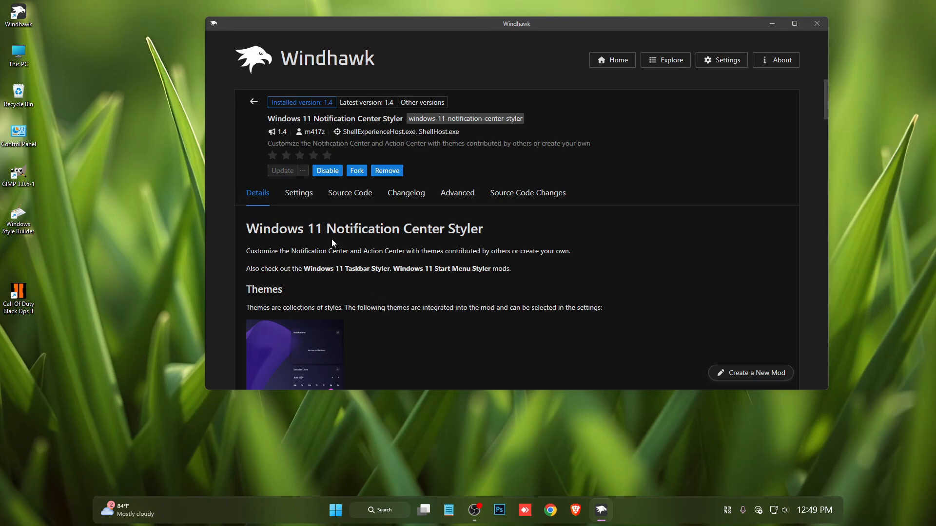
Set the Notification Center Styler theme to TranslucentShell and save the settings.
{"action": "left_click", "coordinate": [301, 200]}
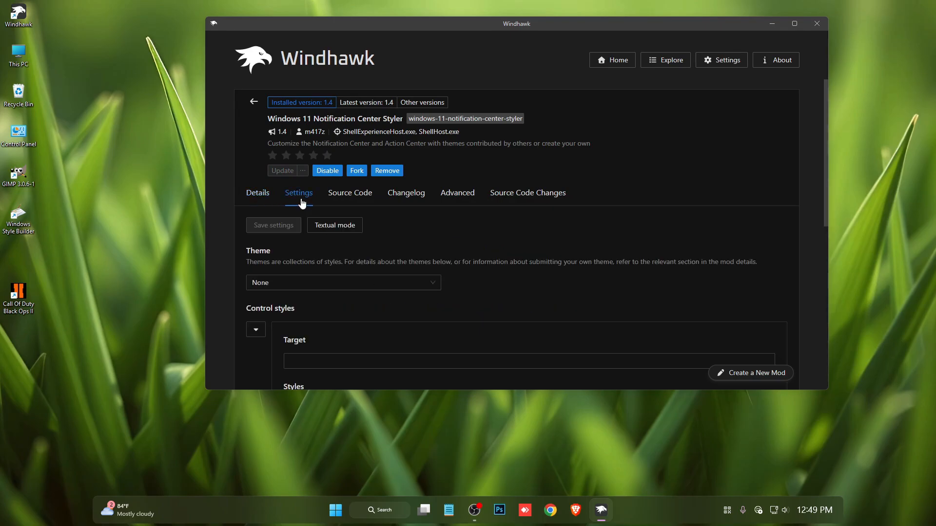
{"action": "left_click", "coordinate": [292, 288]}
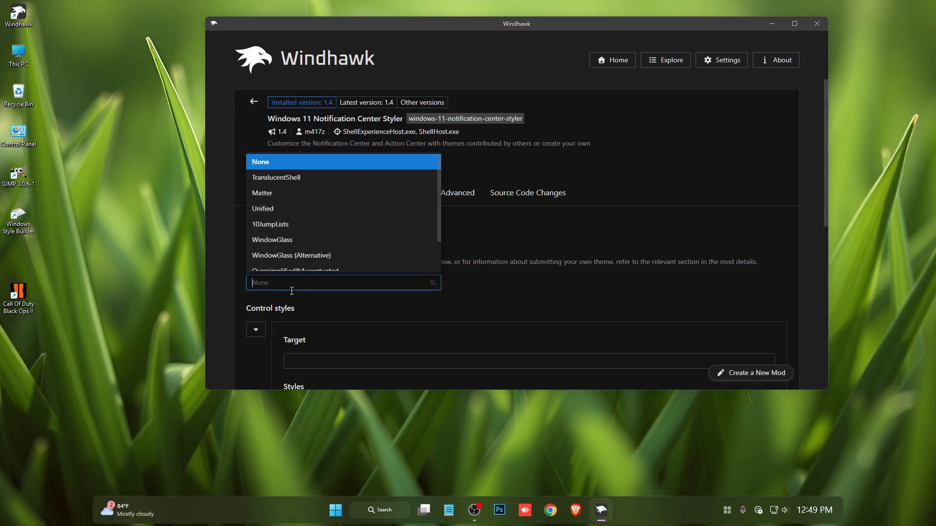
{"action": "left_click", "coordinate": [290, 179]}
{"action": "left_click", "coordinate": [290, 231]}
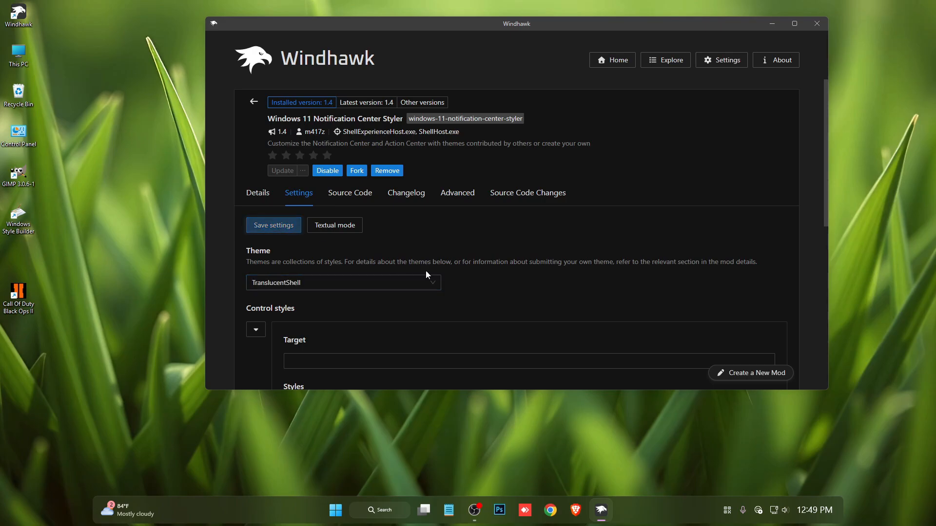
Check the new style of the notification center, hidden tray icons and quick settings flyouts.
{"action": "left_click", "coordinate": [819, 510]}
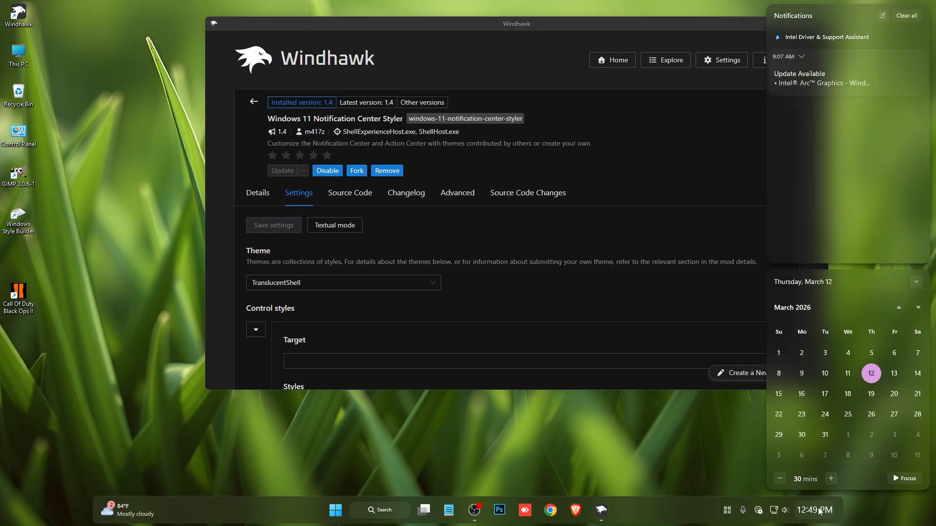
{"action": "left_click", "coordinate": [819, 510]}
{"action": "left_click", "coordinate": [727, 510]}
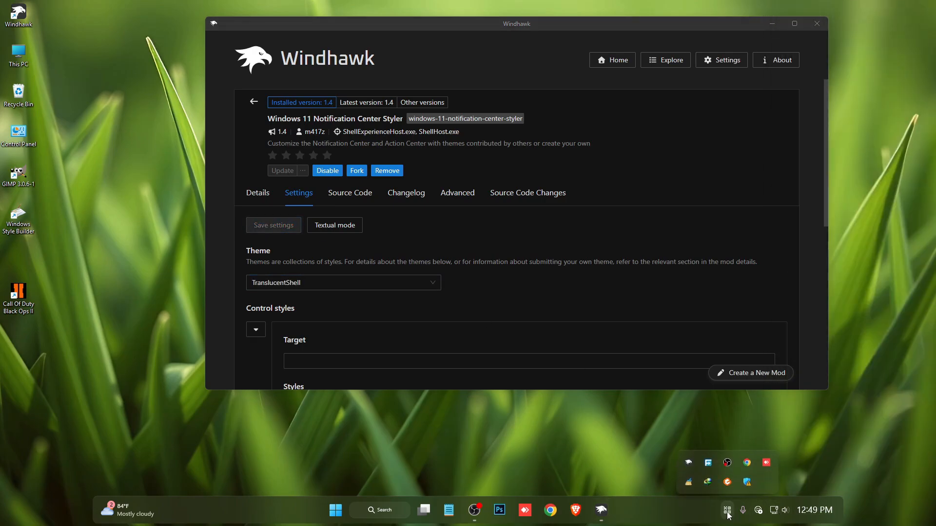
{"action": "left_click", "coordinate": [727, 511]}
{"action": "left_click", "coordinate": [780, 511]}
{"action": "left_click", "coordinate": [548, 357]}
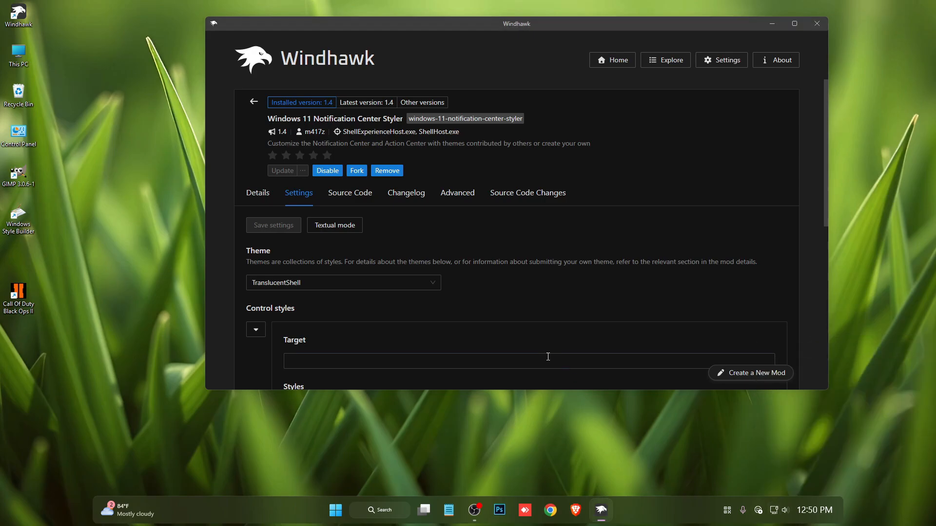
Return to the mod list, search for "Explo" and install Windows 11 File Explorer Styler, accepting the risk.
{"action": "left_click", "coordinate": [253, 102]}
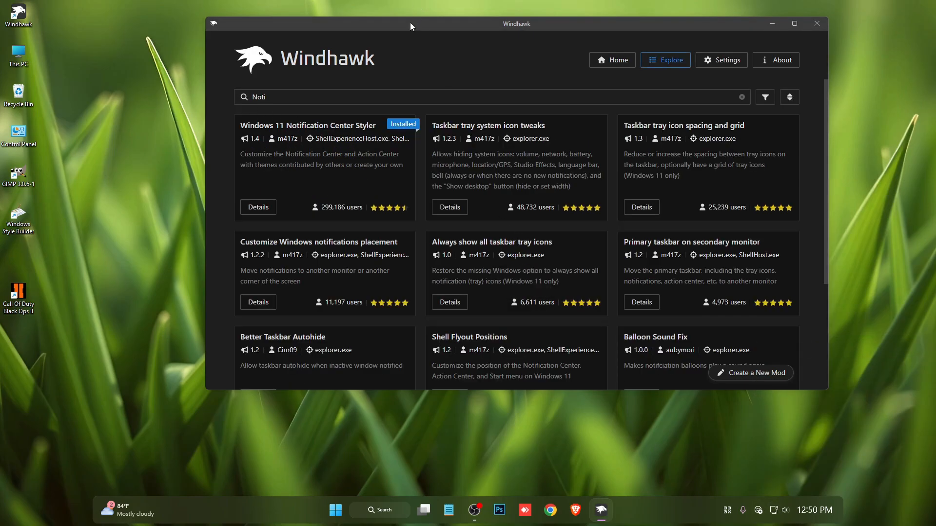
{"action": "left_click_drag", "start_coordinate": [410, 24], "coordinate": [428, 48]}
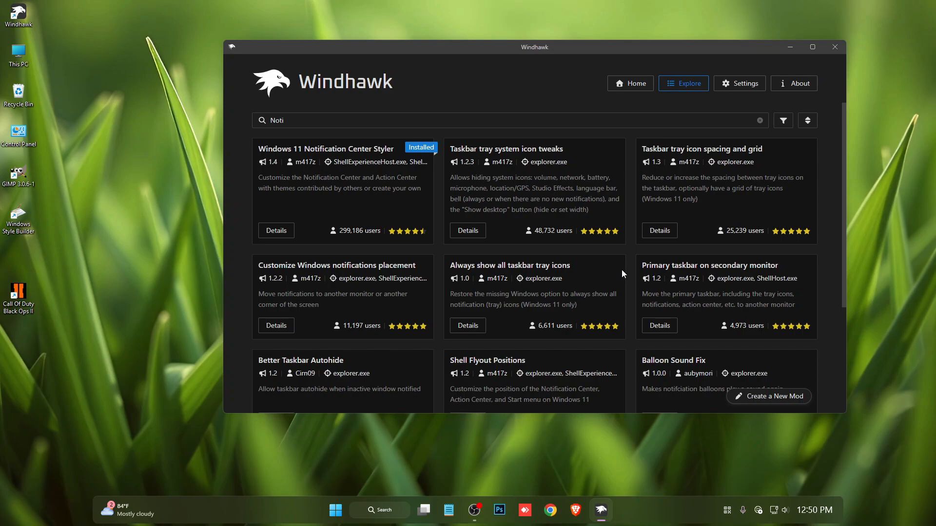
{"action": "left_click_drag", "start_coordinate": [339, 122], "coordinate": [241, 119]}
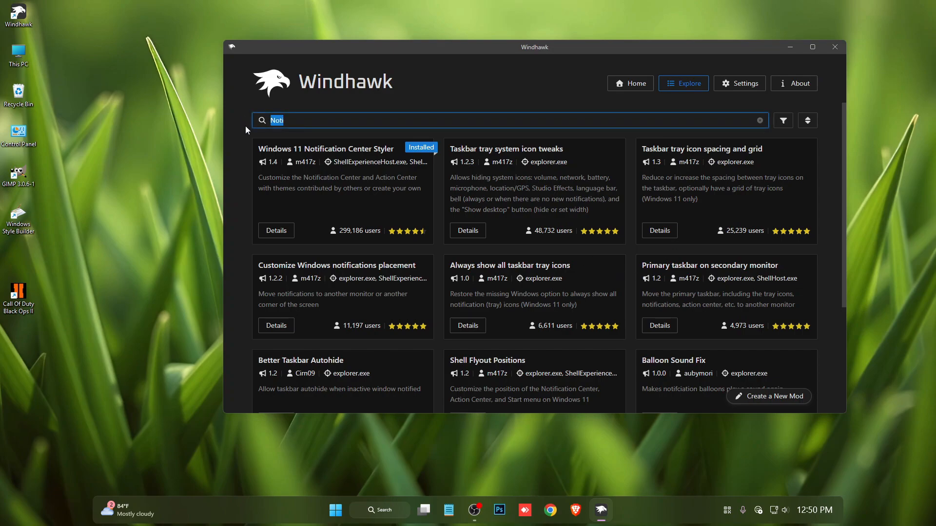
{"action": "type", "text": "E"}
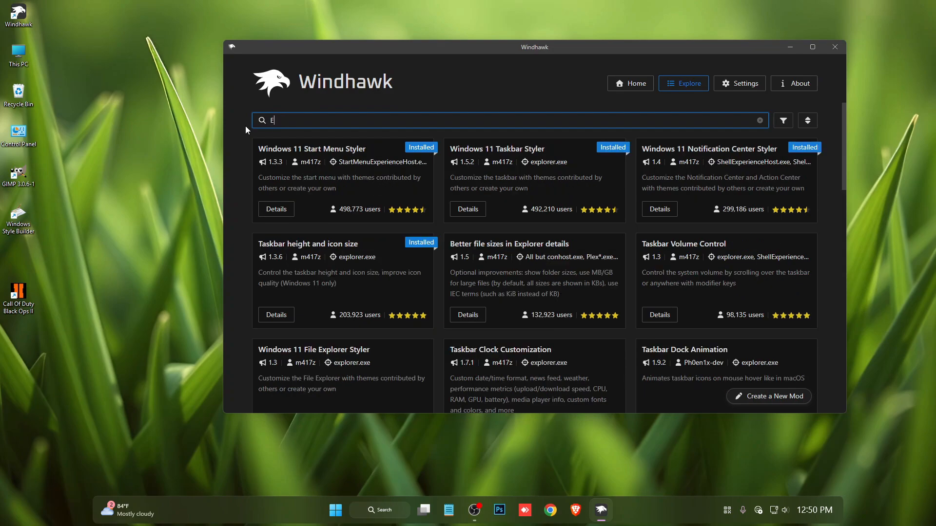
{"action": "type", "text": "xplo"}
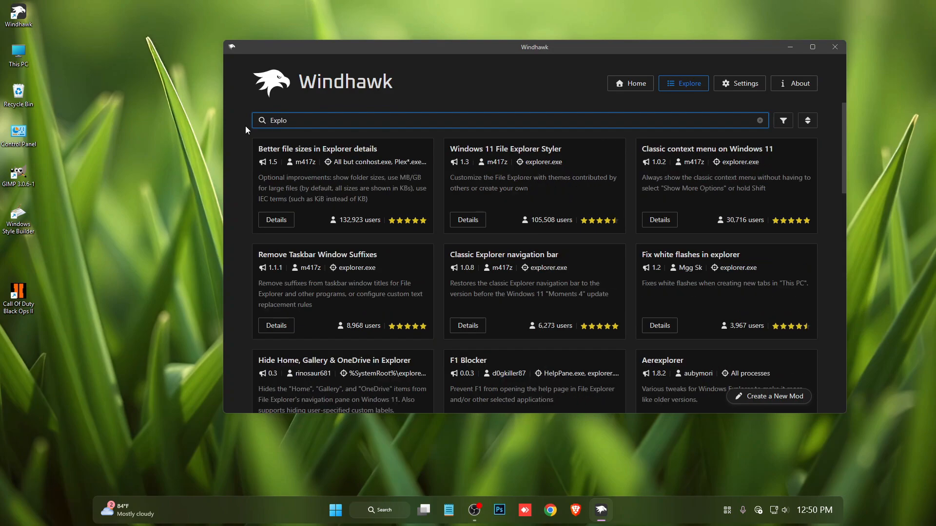
{"action": "left_click", "coordinate": [468, 220]}
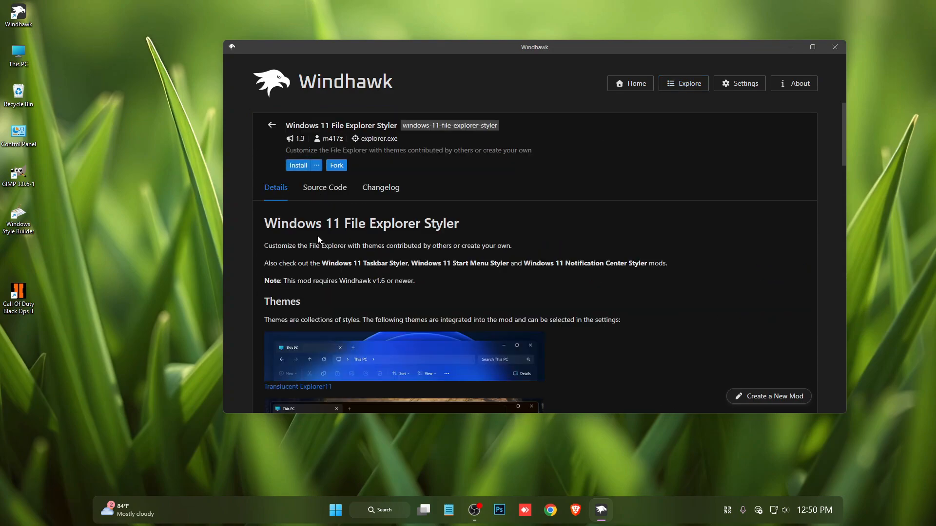
{"action": "left_click", "coordinate": [298, 165]}
{"action": "left_click", "coordinate": [610, 315]}
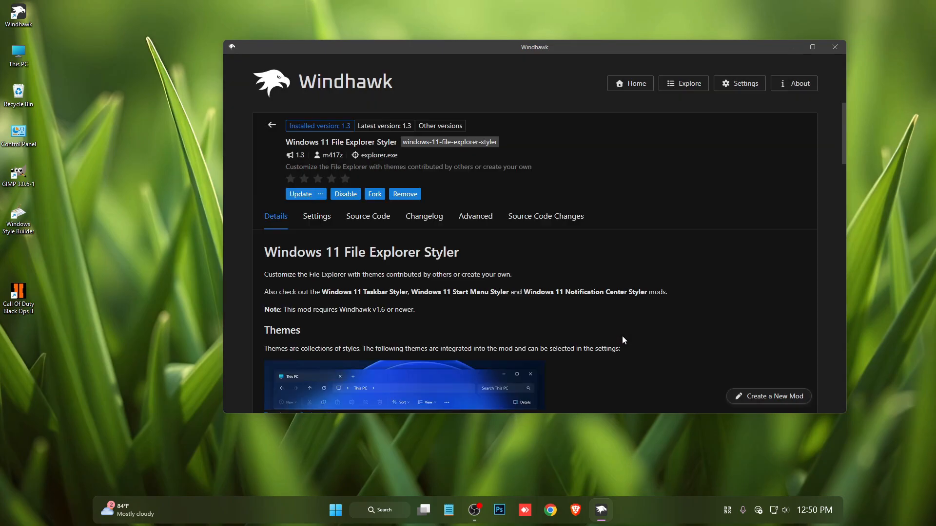
Set the File Explorer Styler theme to Minimal Explorer11, save the settings, and check the new look in a This PC window.
{"action": "left_click", "coordinate": [315, 216]}
{"action": "scroll", "coordinate": [326, 231], "scroll_direction": "down", "scroll_amount": 2}
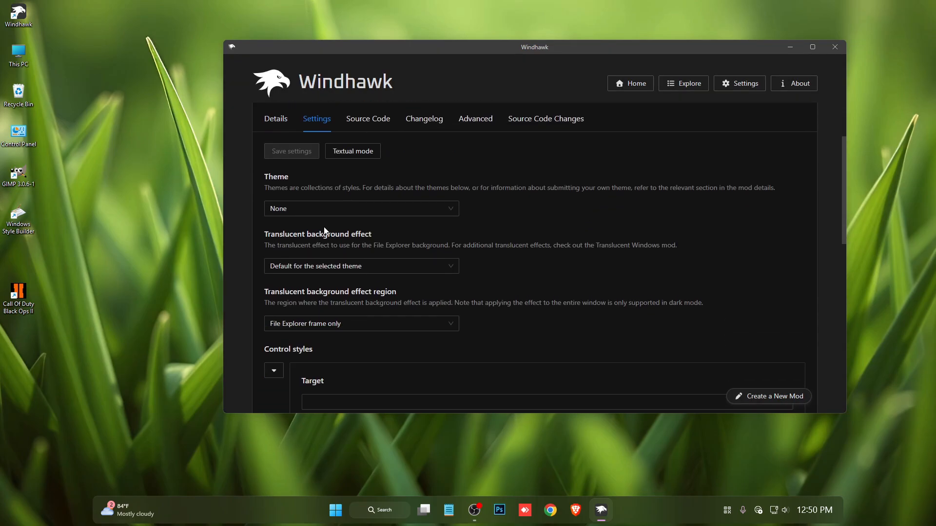
{"action": "left_click", "coordinate": [301, 210]}
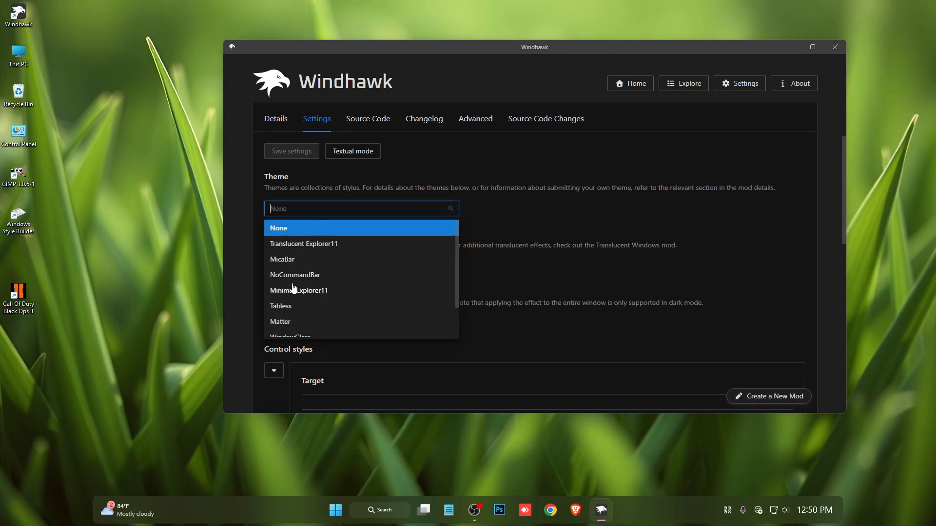
{"action": "left_click", "coordinate": [301, 298]}
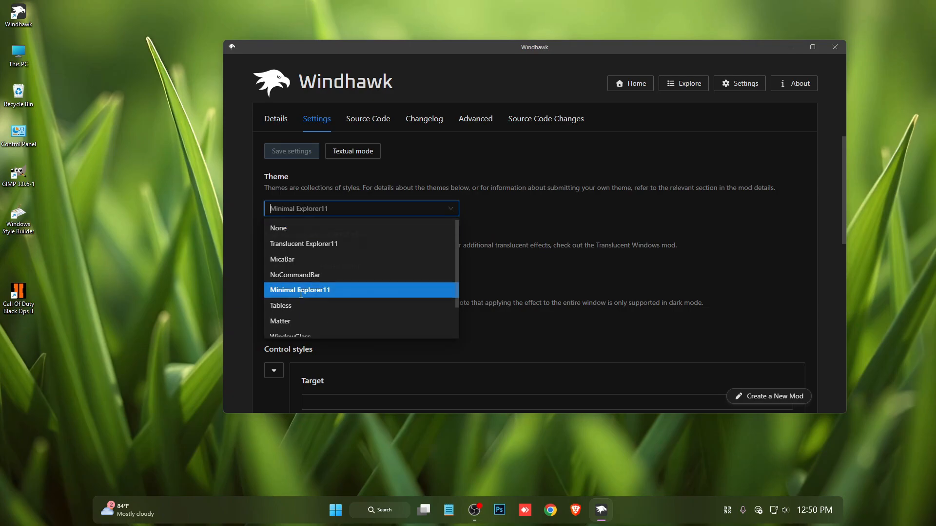
{"action": "left_click", "coordinate": [291, 152]}
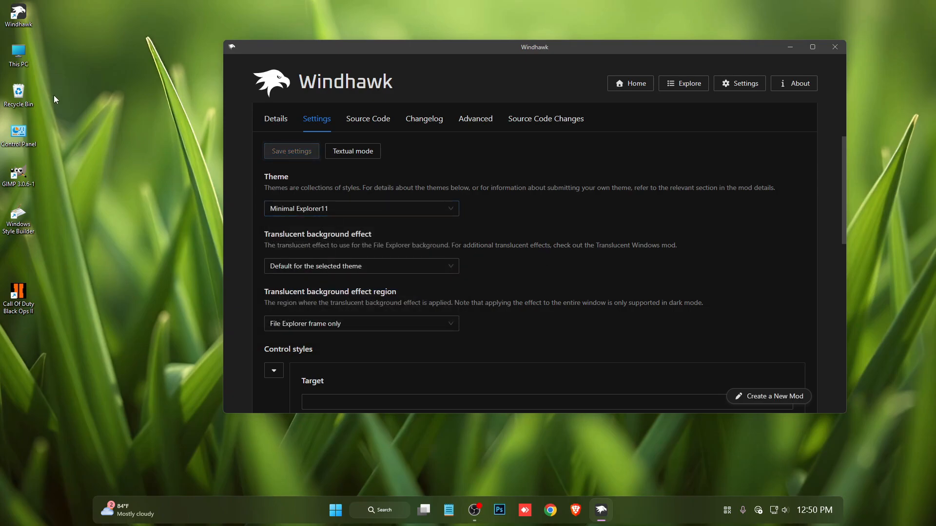
{"action": "double_click", "coordinate": [22, 54]}
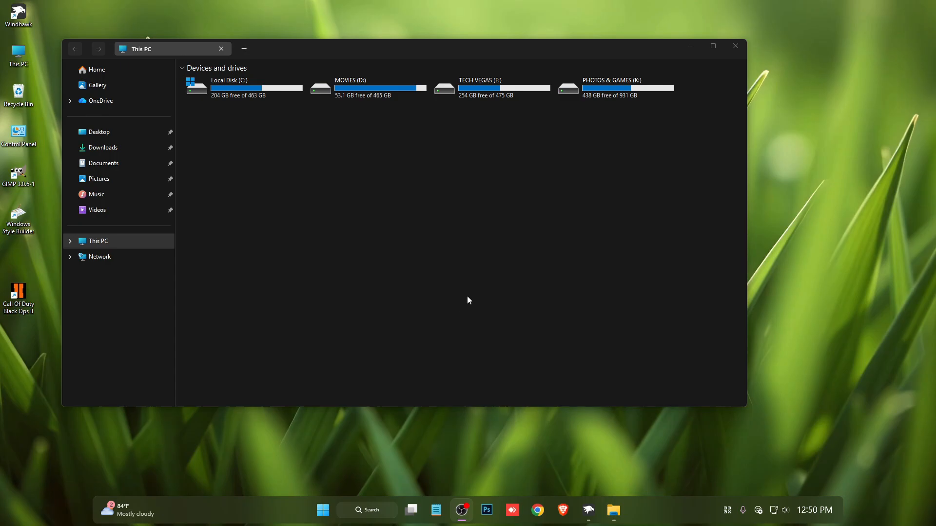
{"action": "left_click_drag", "start_coordinate": [468, 49], "coordinate": [495, 43]}
Switch to Windhawk, view the Translucent Windows mod and return to the mod list, closing both Windhawk and File Explorer.
{"action": "left_click", "coordinate": [588, 510]}
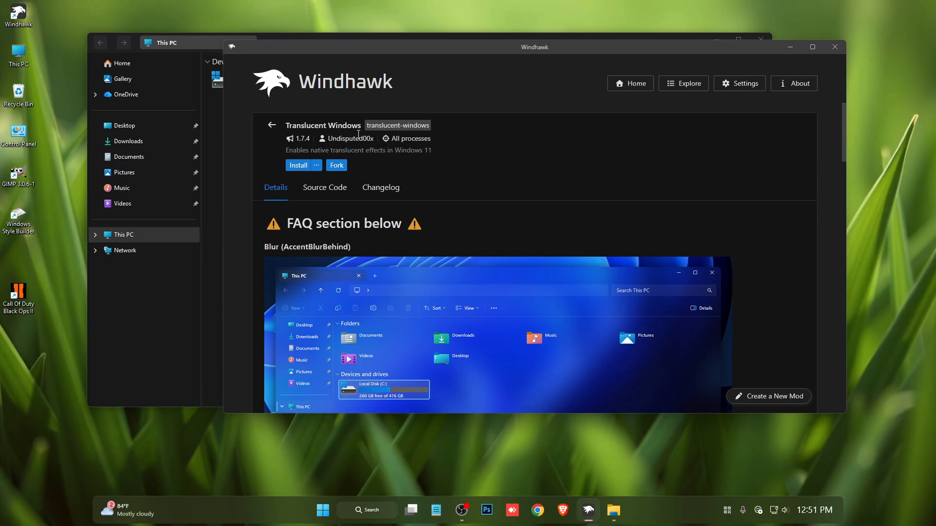
{"action": "left_click", "coordinate": [268, 128]}
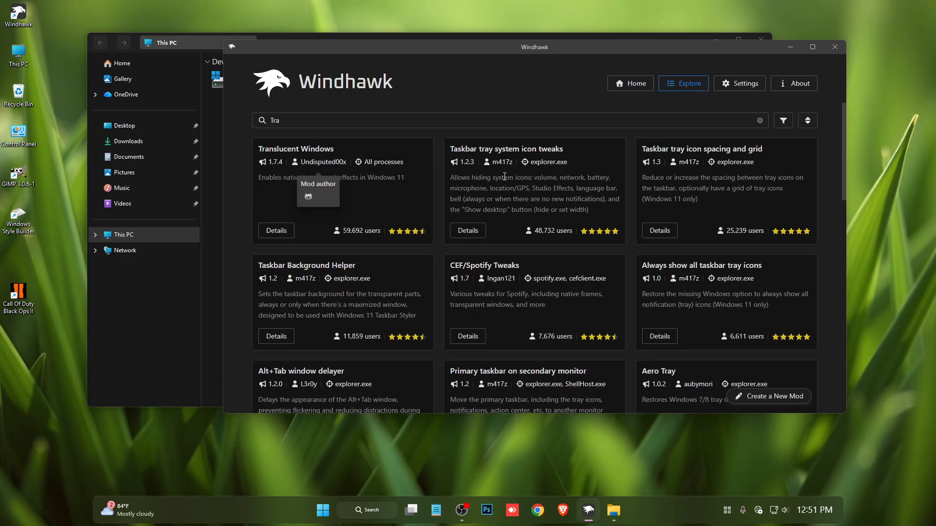
{"action": "left_click", "coordinate": [828, 47]}
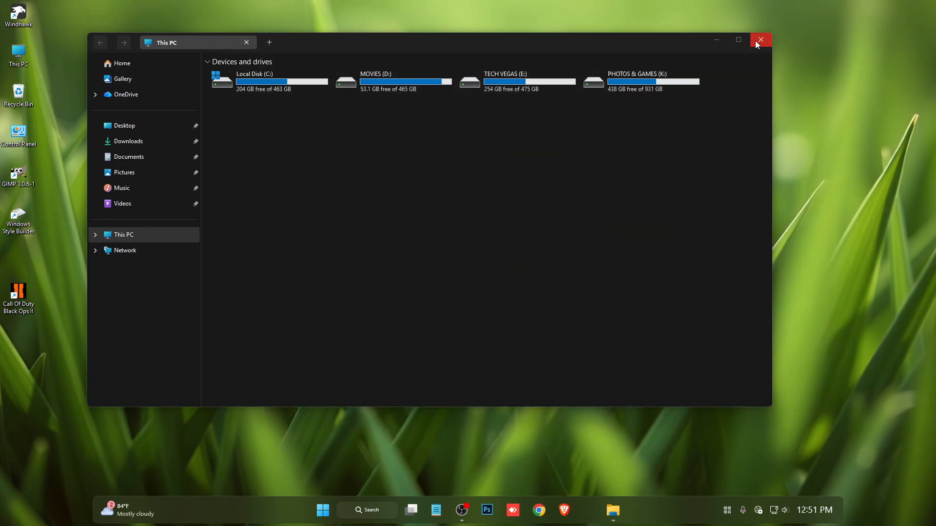
{"action": "left_click", "coordinate": [761, 39]}
Open The Perfect Acrylic Customization folder on the desktop and extract the Release_x64 archive into its own folder.
{"action": "double_click", "coordinate": [279, 140]}
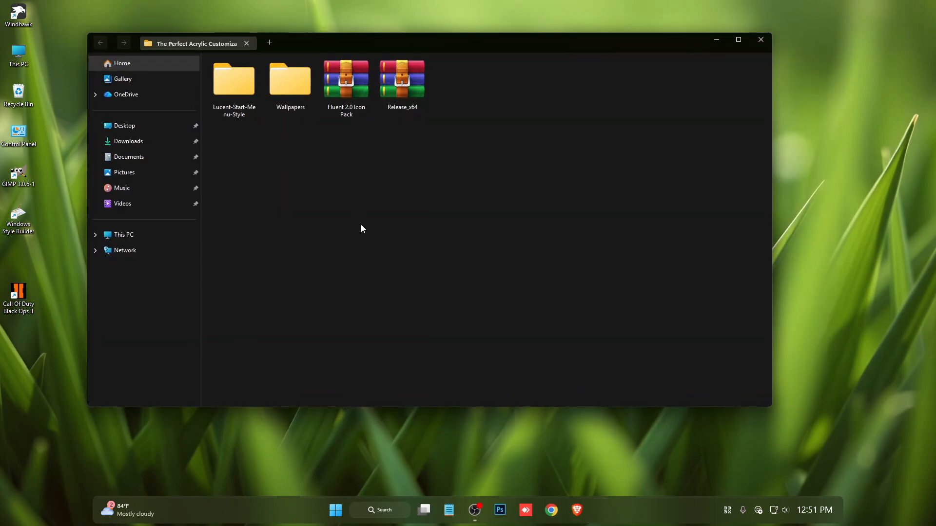
{"action": "right_click", "coordinate": [402, 86]}
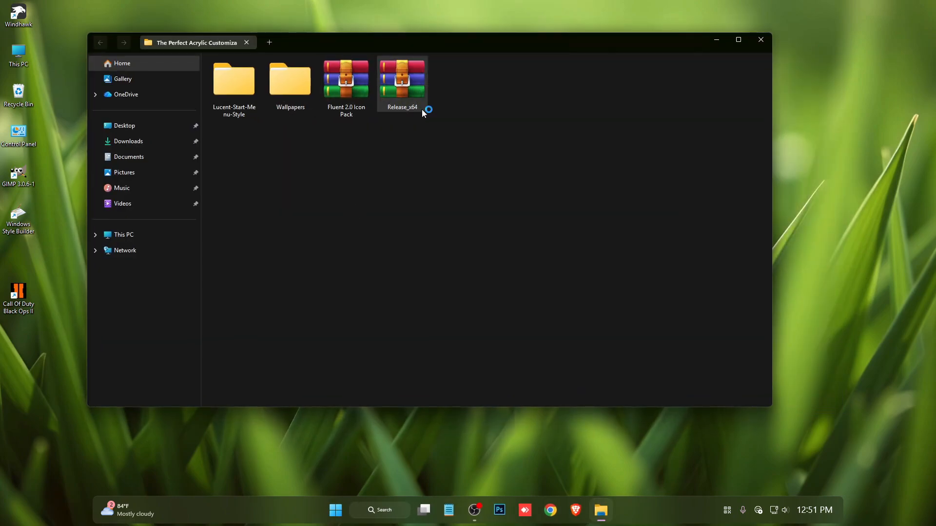
{"action": "mouse_move", "coordinate": [536, 300]}
{"action": "left_click", "coordinate": [574, 317]}
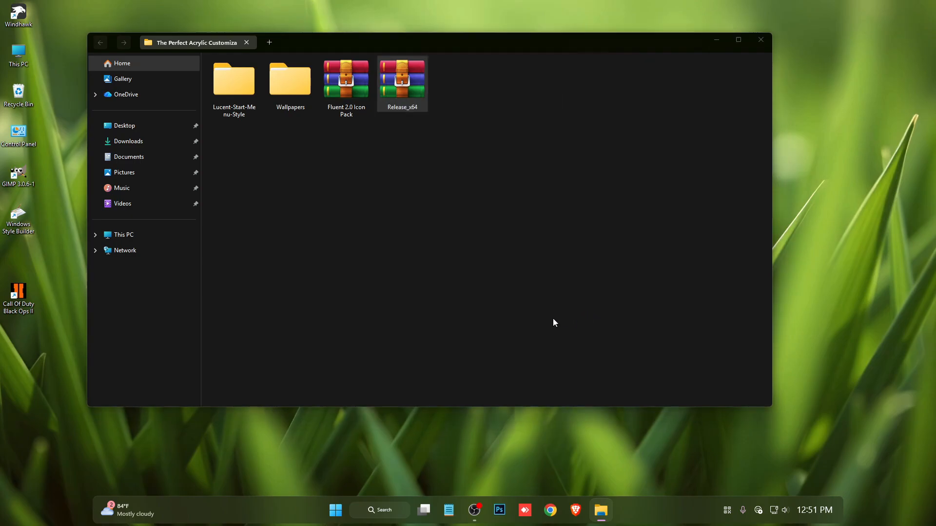
{"action": "left_click", "coordinate": [491, 363]}
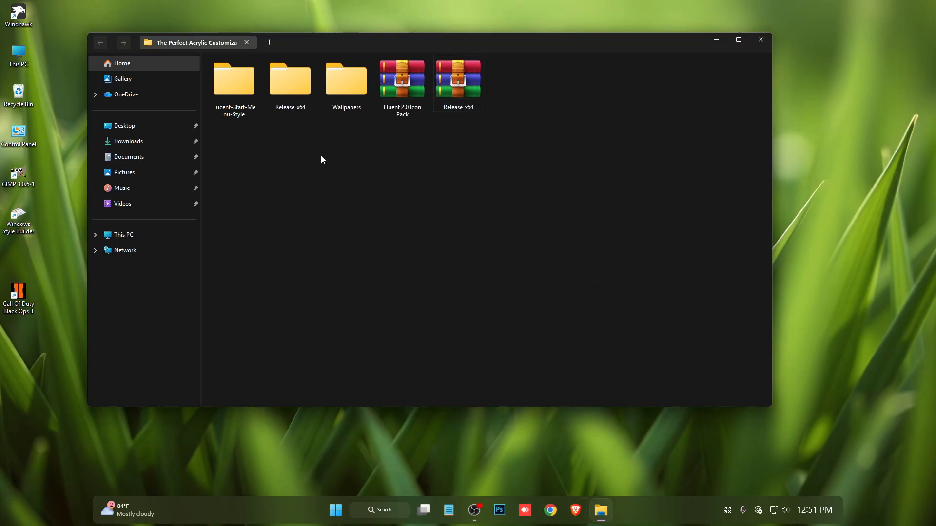
Check the contents of the extracted Release_x64 folder and move the folder to Local Disk (C:).
{"action": "double_click", "coordinate": [290, 93]}
{"action": "key", "text": "alt+Left"}
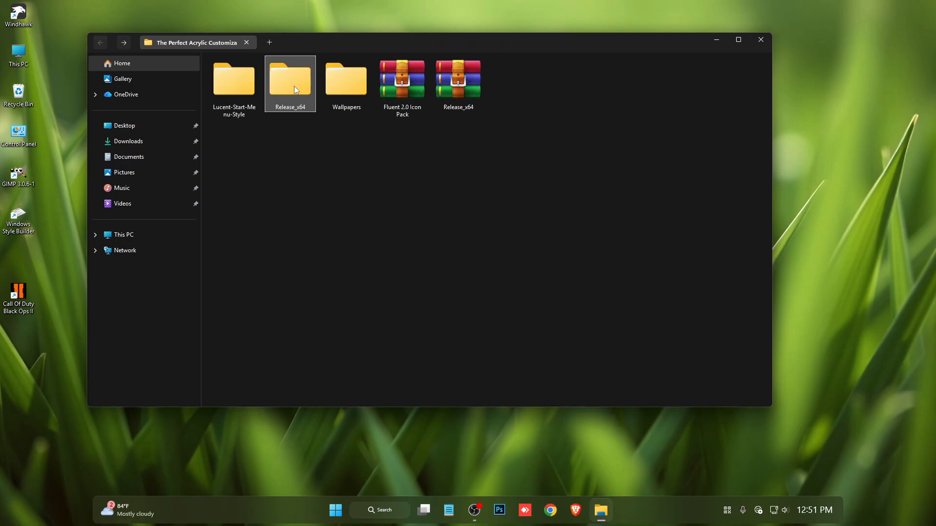
{"action": "right_click", "coordinate": [291, 80]}
{"action": "key", "text": "Escape"}
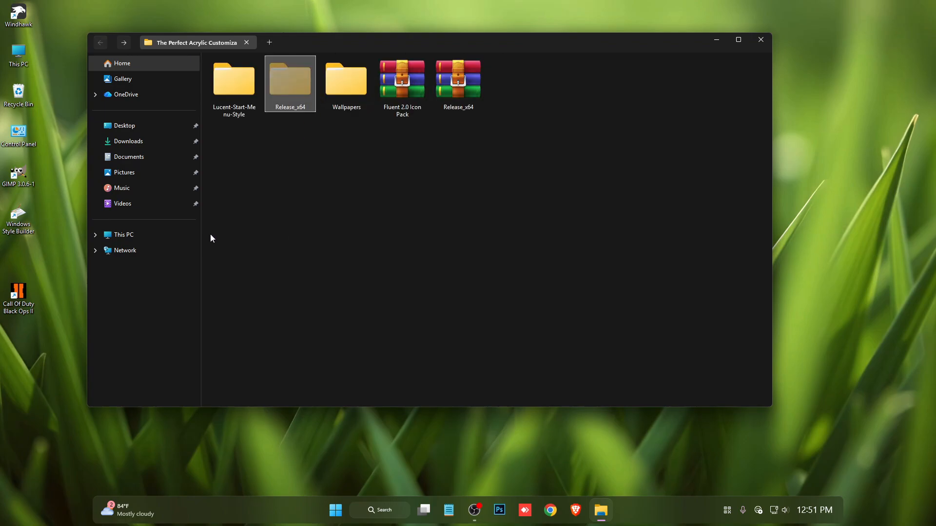
{"action": "left_click", "coordinate": [140, 234]}
{"action": "double_click", "coordinate": [292, 83]}
{"action": "right_click", "coordinate": [466, 226]}
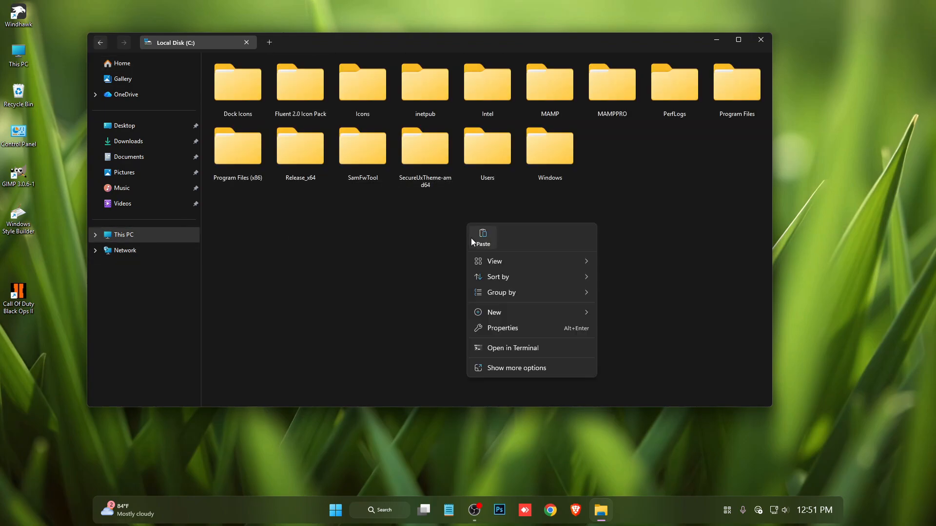
{"action": "left_click", "coordinate": [475, 233]}
{"action": "left_click", "coordinate": [191, 176]}
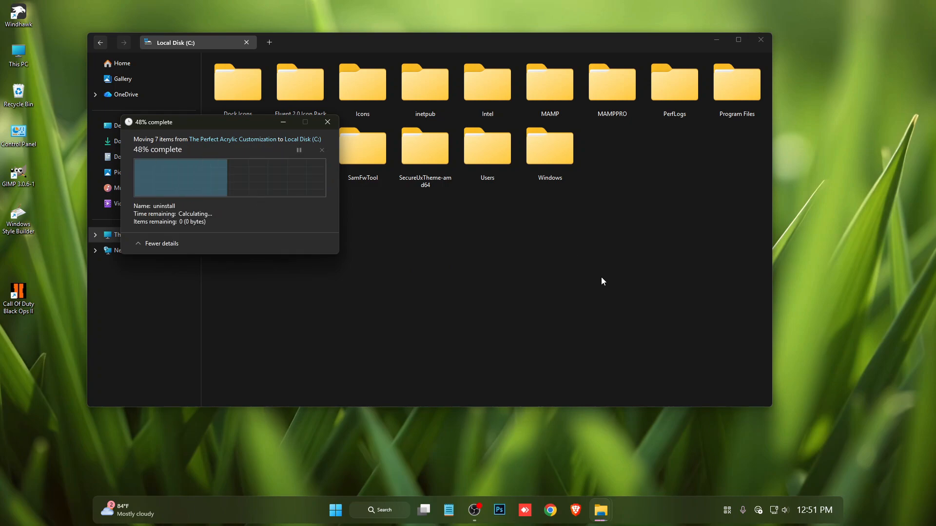
In the Release subfolder of Release_x64, edit the config file to set showLine to False, save it and close it.
{"action": "double_click", "coordinate": [305, 165]}
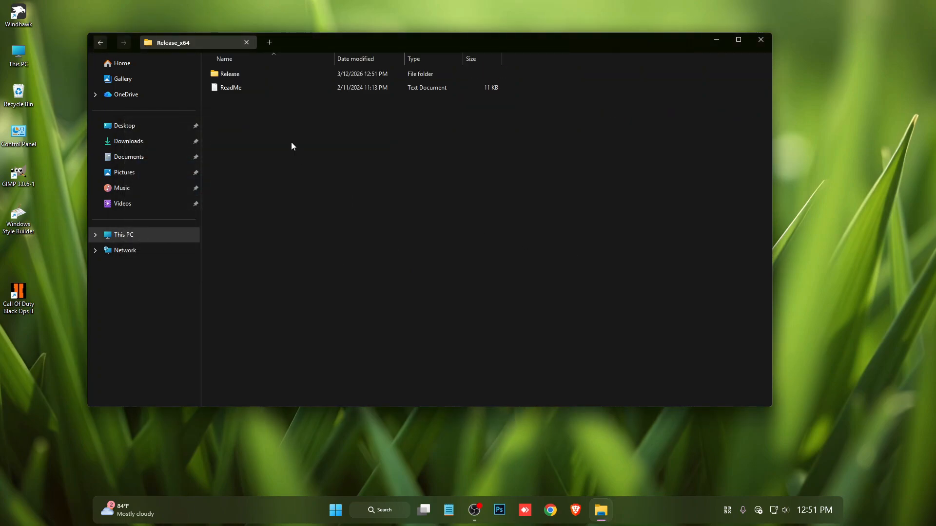
{"action": "double_click", "coordinate": [256, 75]}
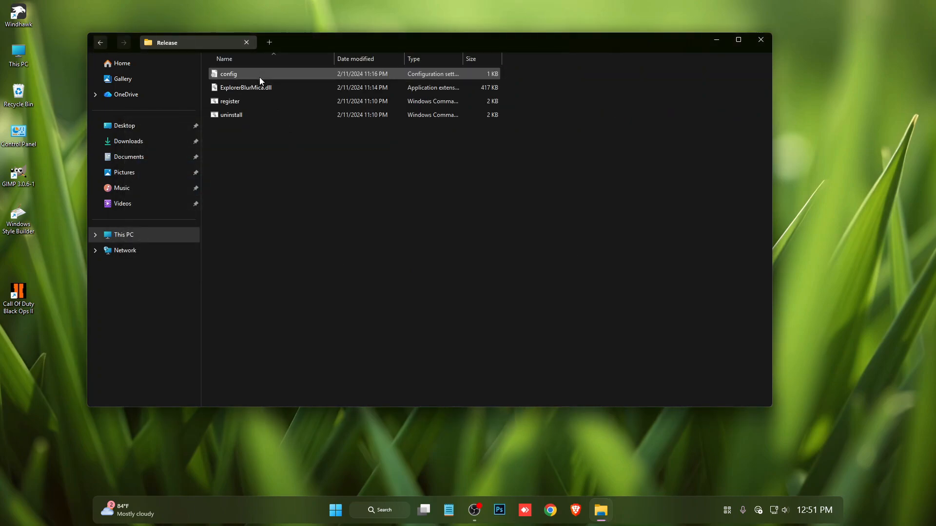
{"action": "double_click", "coordinate": [229, 74]}
{"action": "left_click_drag", "start_coordinate": [406, 34], "coordinate": [447, 48]}
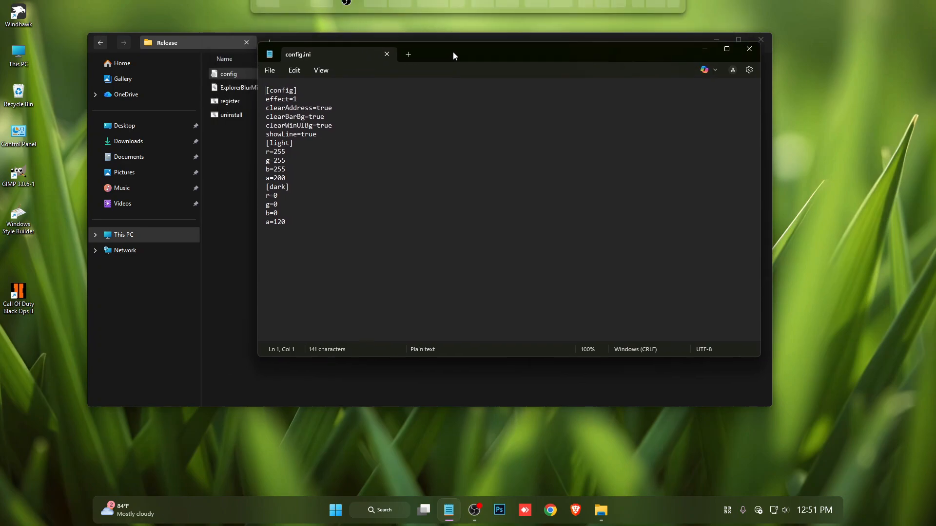
{"action": "double_click", "coordinate": [311, 135]}
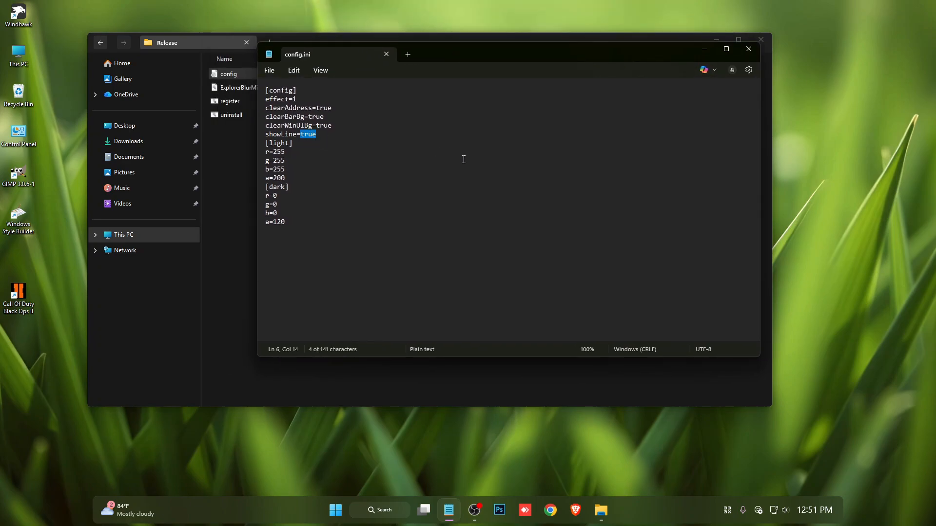
{"action": "type", "text": "Fals"}
{"action": "left_click", "coordinate": [268, 71]}
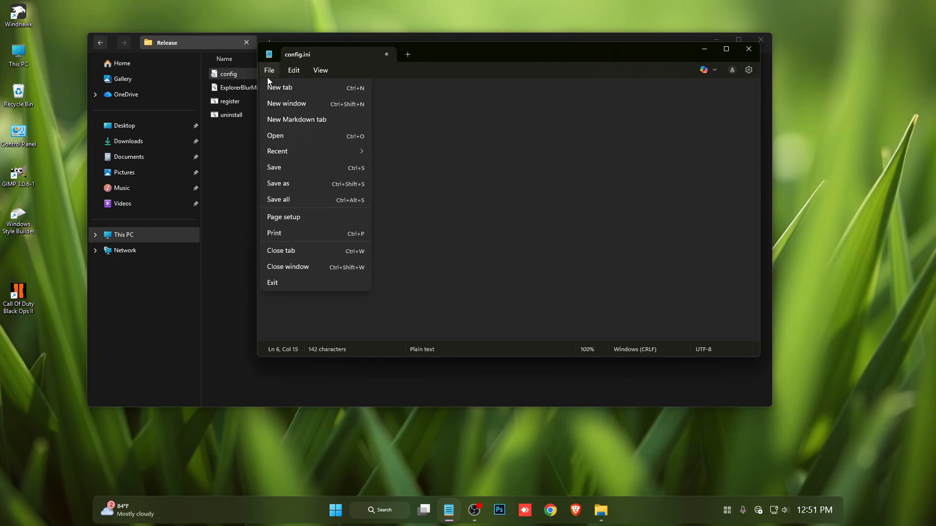
{"action": "left_click", "coordinate": [272, 167]}
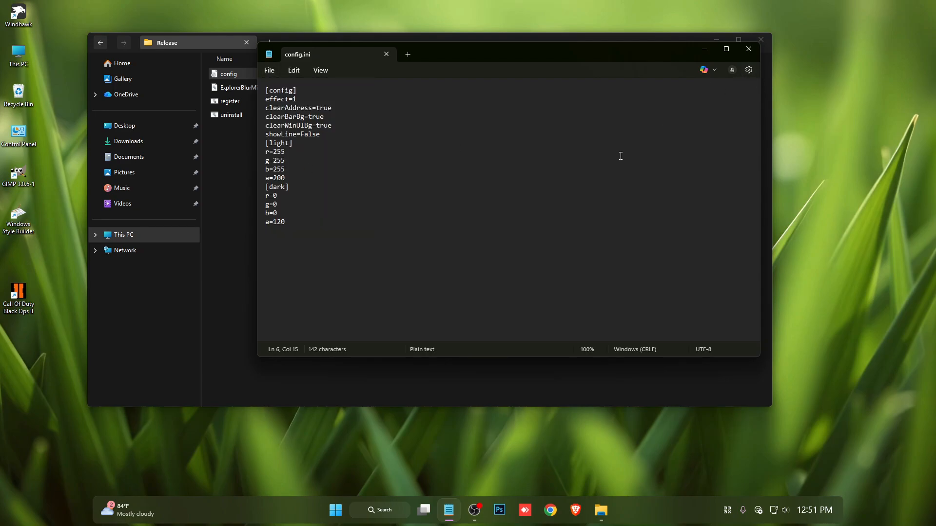
{"action": "left_click", "coordinate": [751, 53]}
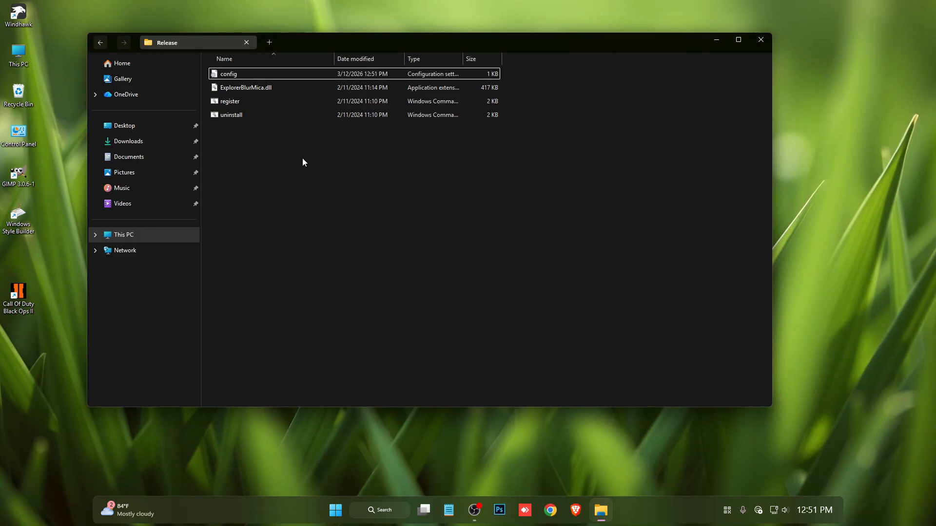
Run the register script in the Release folder as administrator and acknowledge the DLL registration.
{"action": "left_click", "coordinate": [217, 103]}
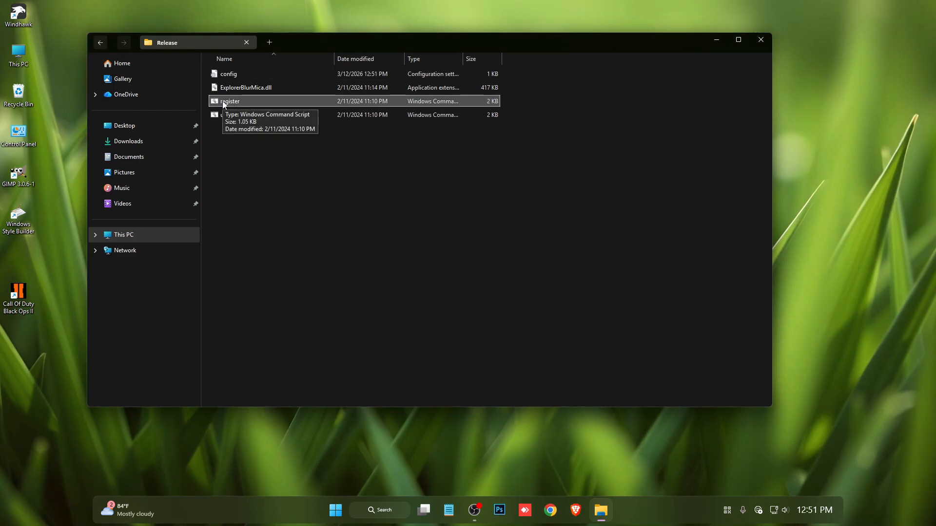
{"action": "right_click", "coordinate": [224, 105]}
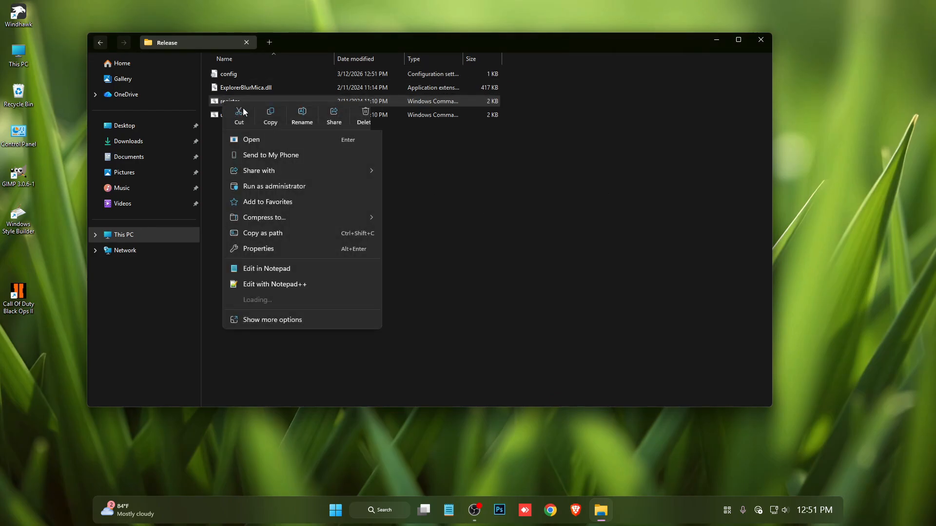
{"action": "left_click", "coordinate": [269, 189]}
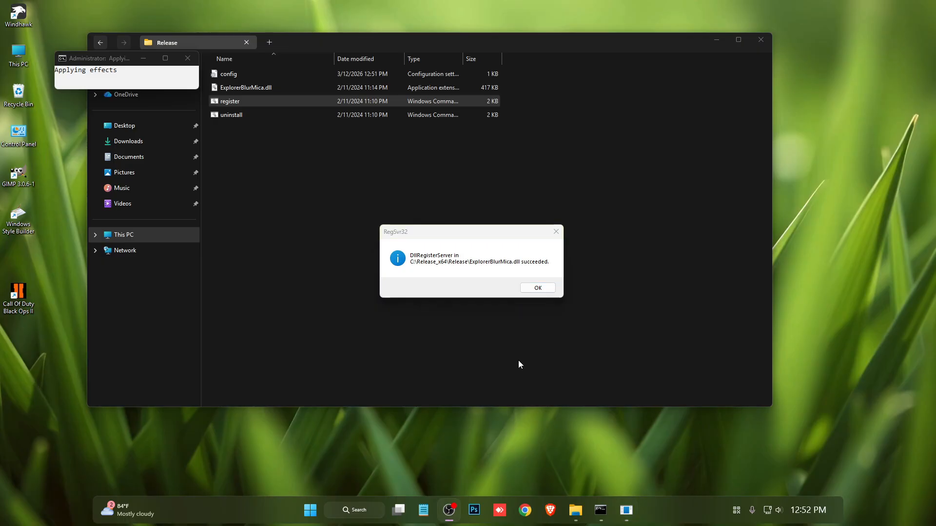
{"action": "left_click", "coordinate": [547, 291]}
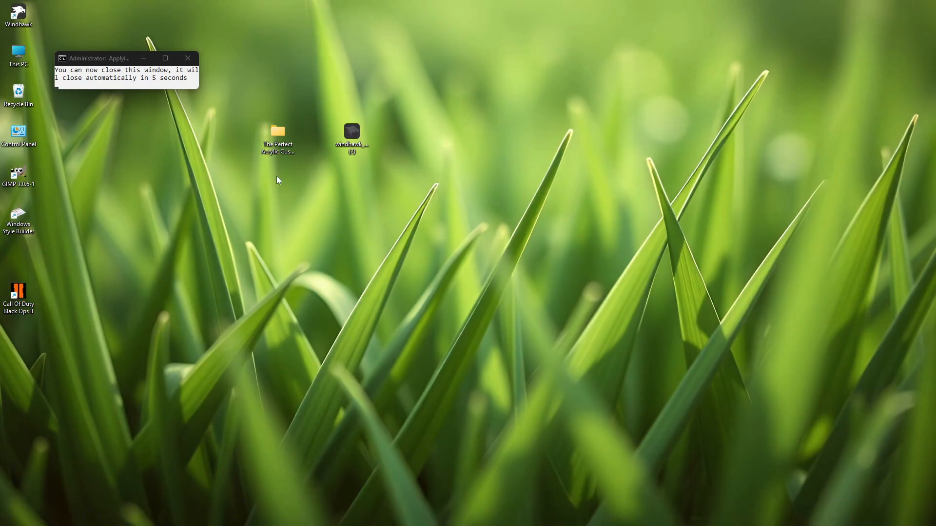
Open This PC to view the blur effect, block ExplorerBlurMica.dll from using XAML diagnostics, and close the window.
{"action": "double_click", "coordinate": [27, 55]}
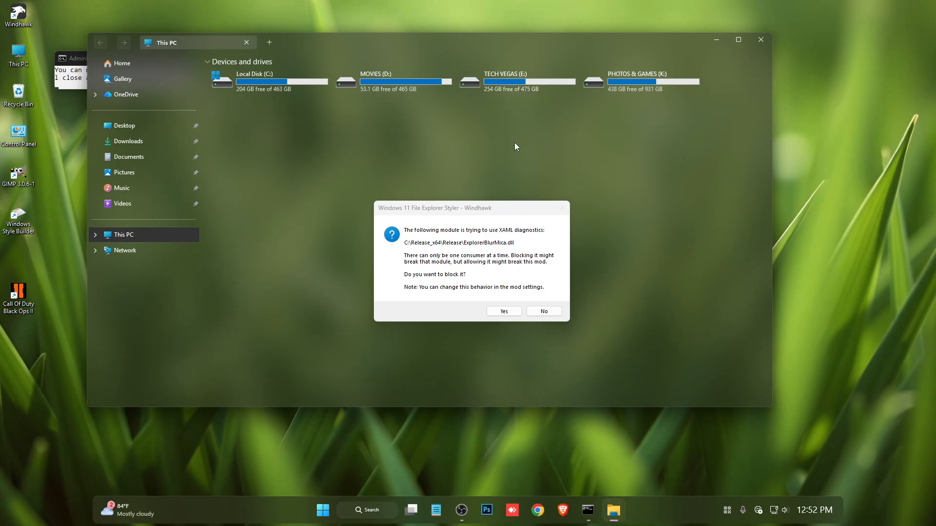
{"action": "left_click_drag", "start_coordinate": [440, 48], "coordinate": [507, 52]}
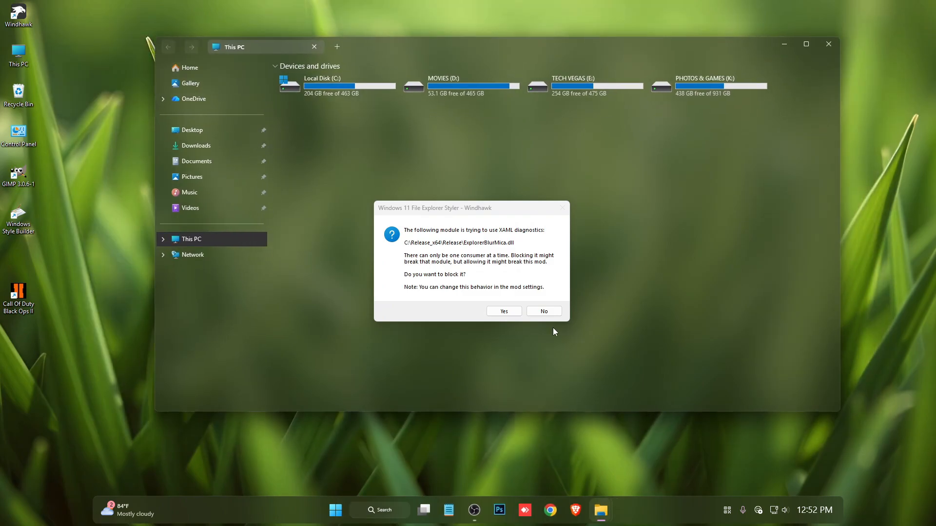
{"action": "left_click", "coordinate": [510, 313]}
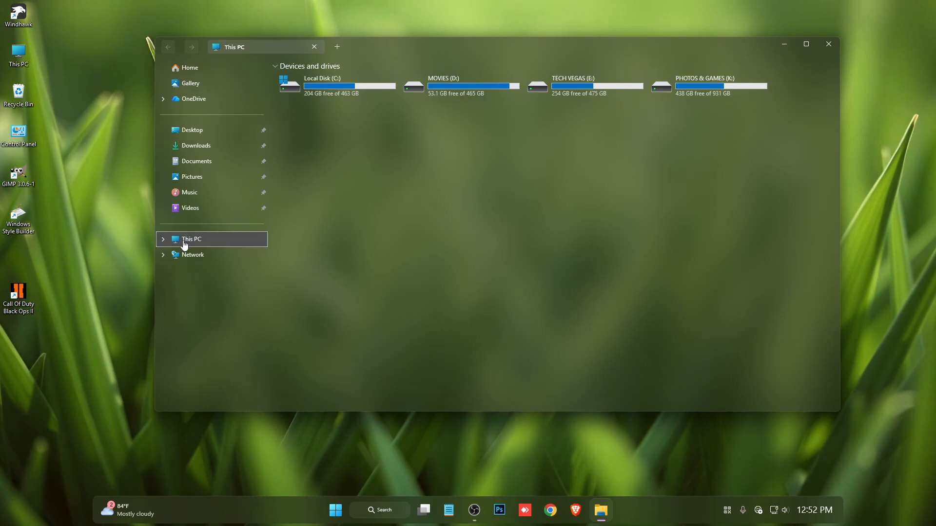
{"action": "left_click", "coordinate": [827, 44]}
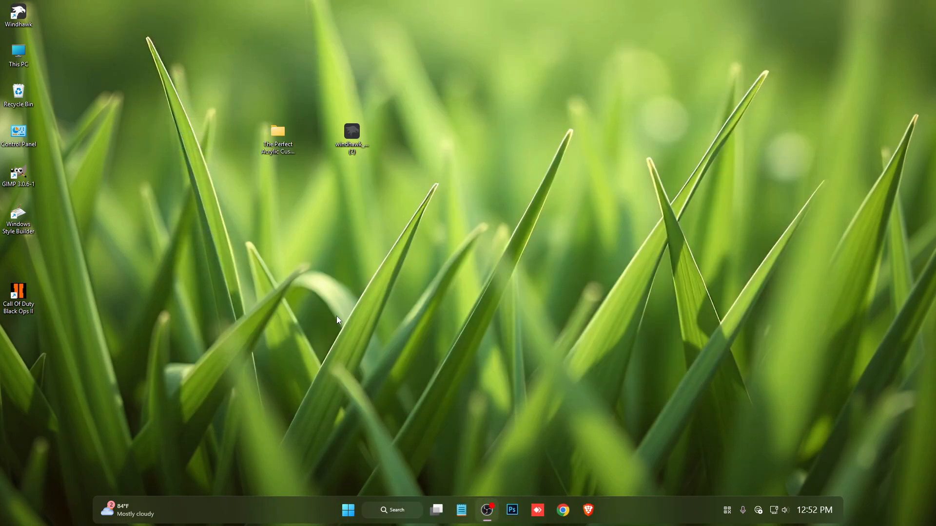
Reopen Windhawk from the hidden tray icons, search the available mods for "resou" and open the Resource Redirect details.
{"action": "left_click", "coordinate": [727, 511]}
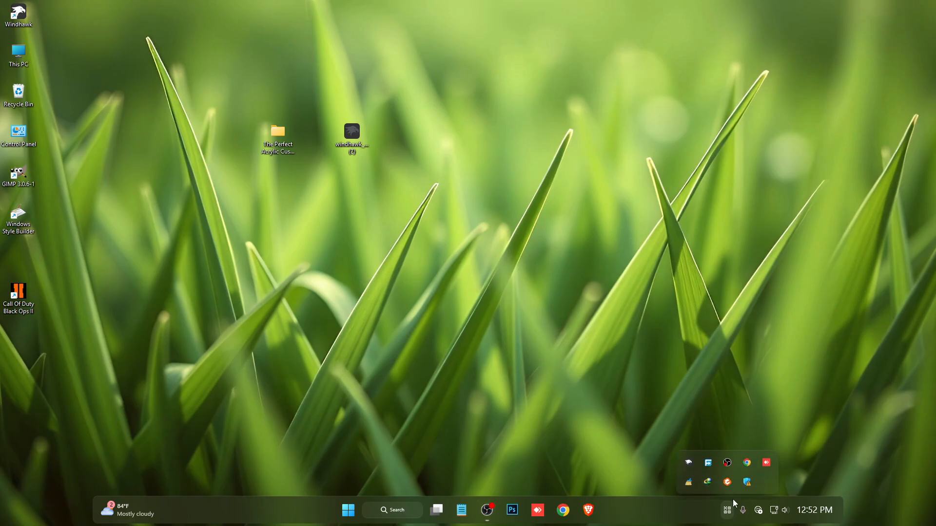
{"action": "left_click", "coordinate": [687, 462]}
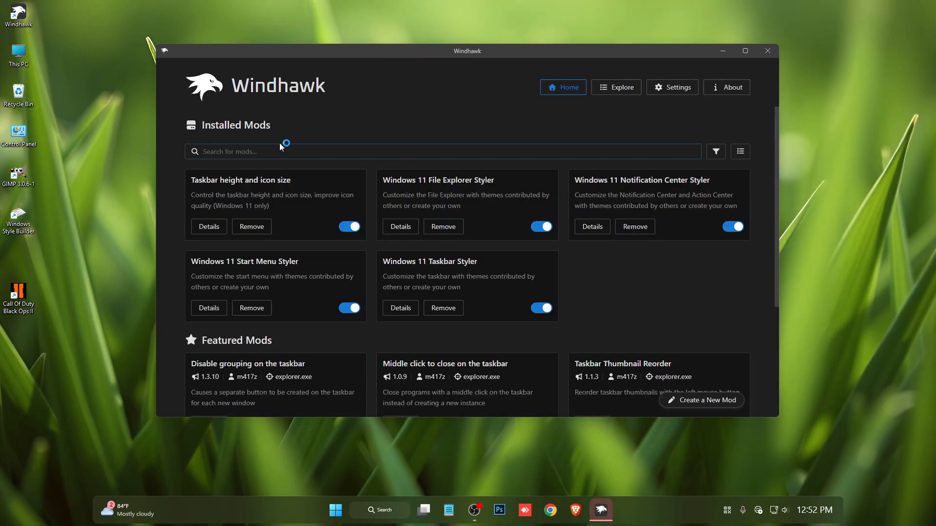
{"action": "left_click", "coordinate": [618, 87]}
{"action": "type", "text": "r"}
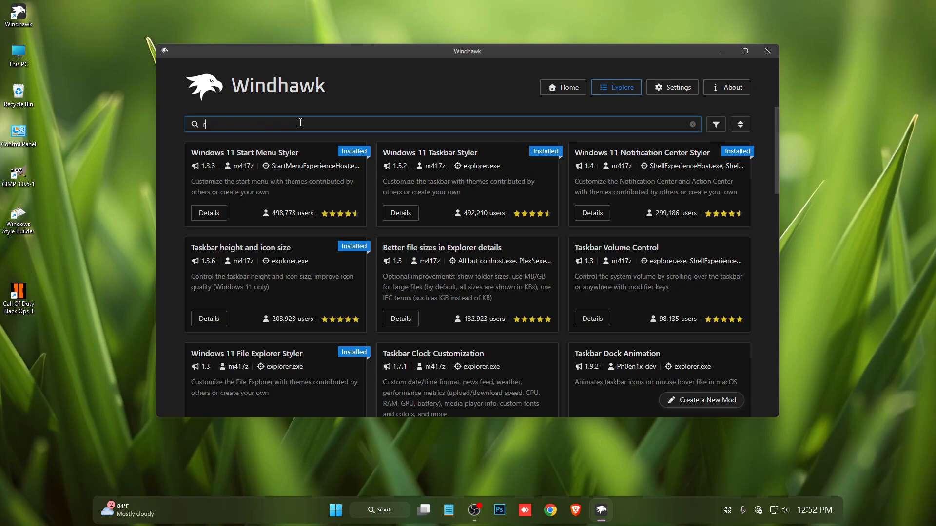
{"action": "type", "text": "esourc"}
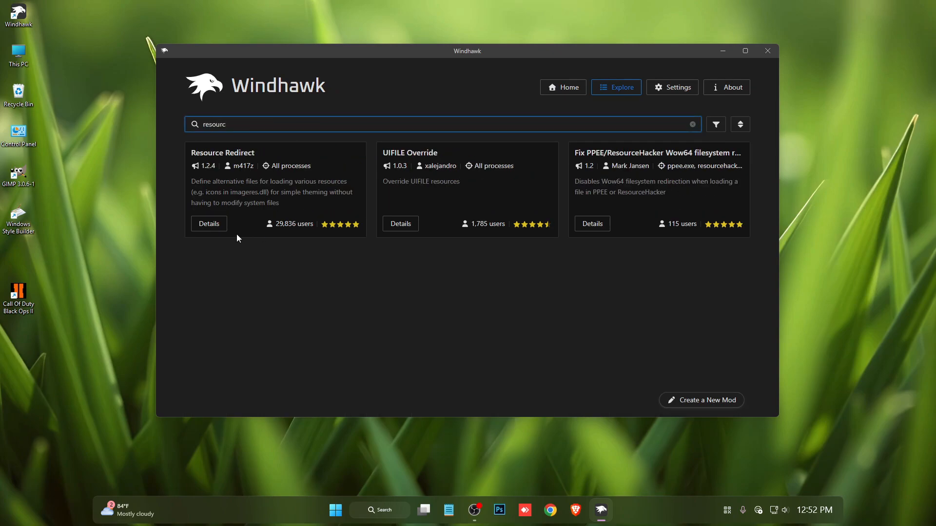
{"action": "left_click", "coordinate": [206, 224]}
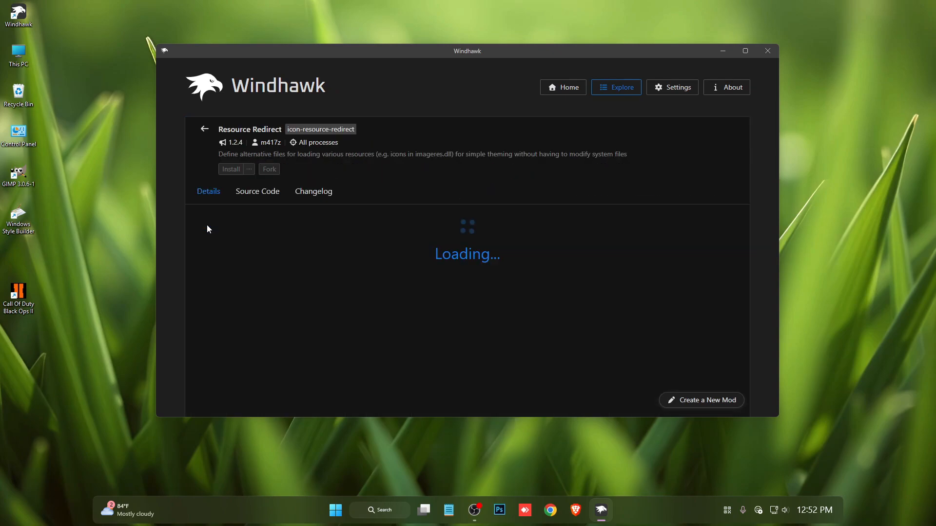
Install the Resource Redirect mod, accepting the risk, and briefly view This PC with its current icons.
{"action": "left_click", "coordinate": [227, 171]}
{"action": "left_click", "coordinate": [517, 320]}
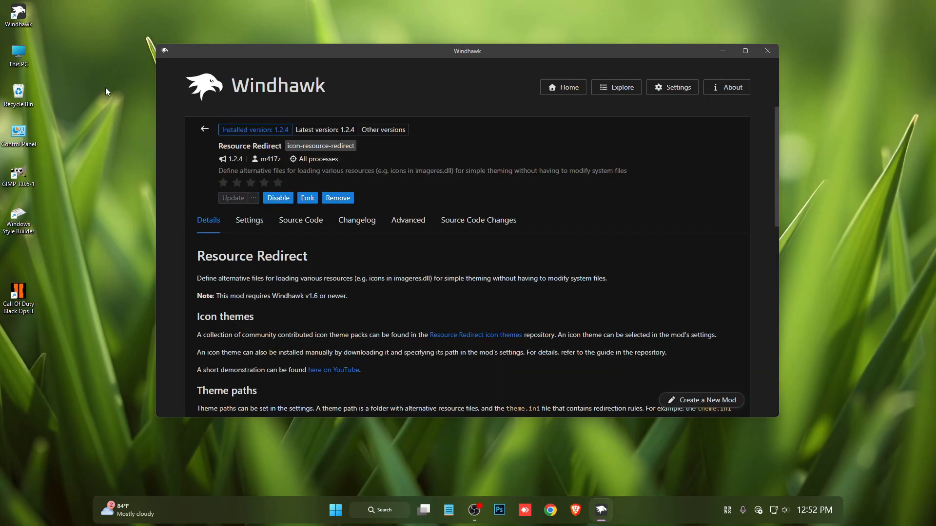
{"action": "double_click", "coordinate": [27, 46]}
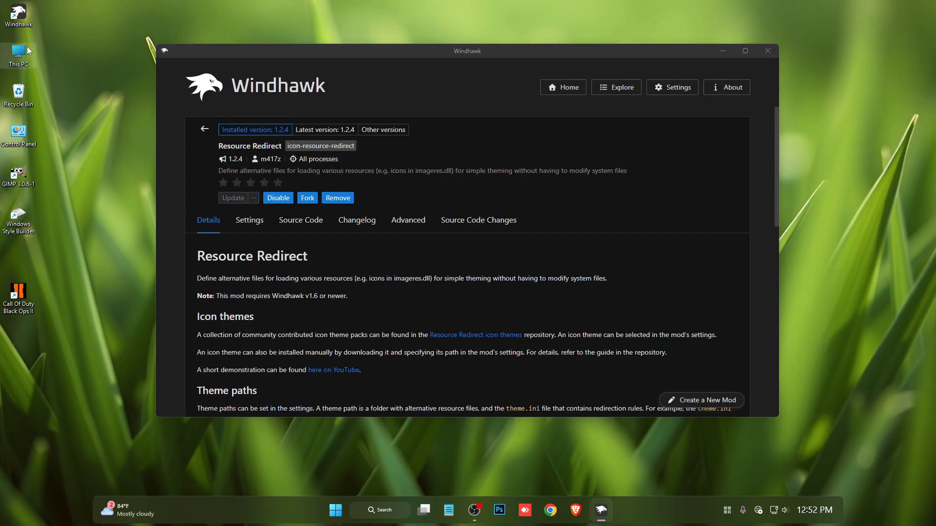
{"action": "left_click", "coordinate": [837, 45]}
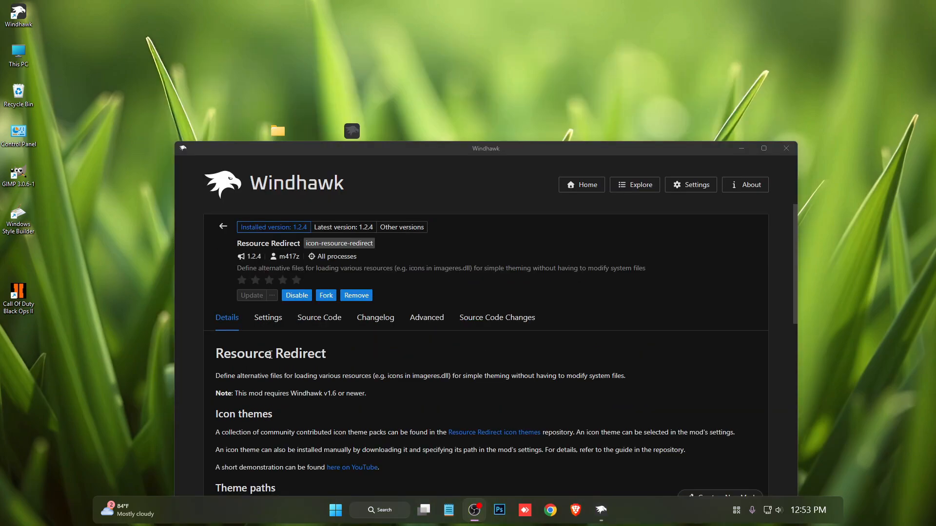
Minimize Windhawk and extract the Fluent 2.0 Icon Pack archive from the acrylic customization folder on the desktop with WinRAR.
{"action": "left_click", "coordinate": [741, 149]}
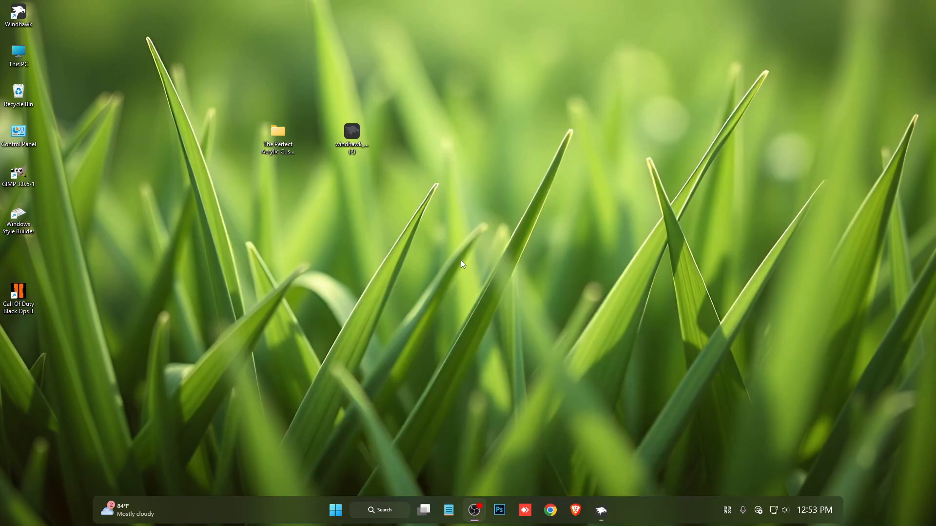
{"action": "double_click", "coordinate": [282, 132]}
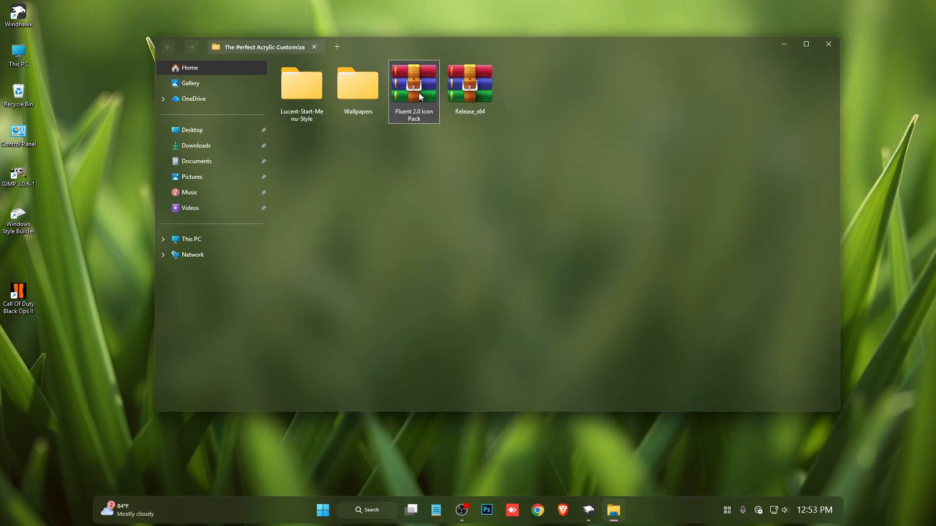
{"action": "right_click", "coordinate": [419, 93]}
{"action": "mouse_move", "coordinate": [458, 307]}
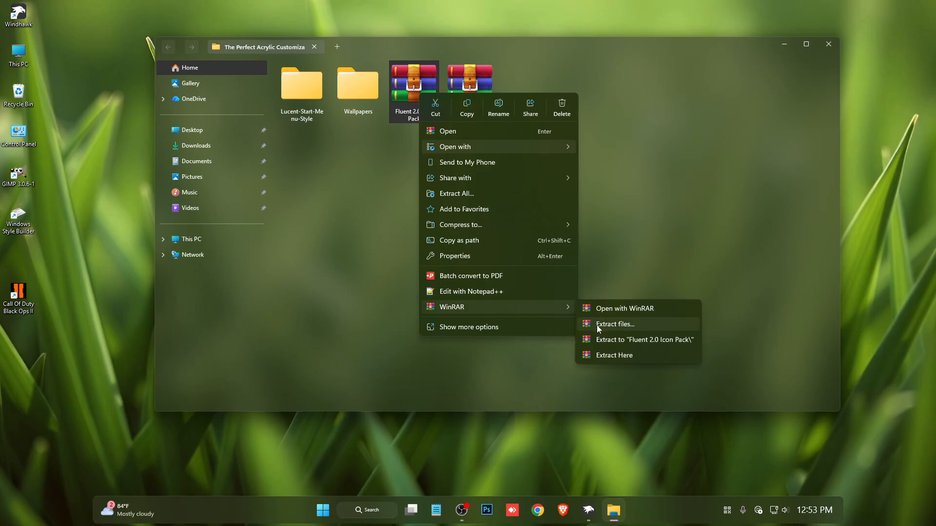
{"action": "left_click", "coordinate": [597, 325]}
{"action": "left_click", "coordinate": [490, 354]}
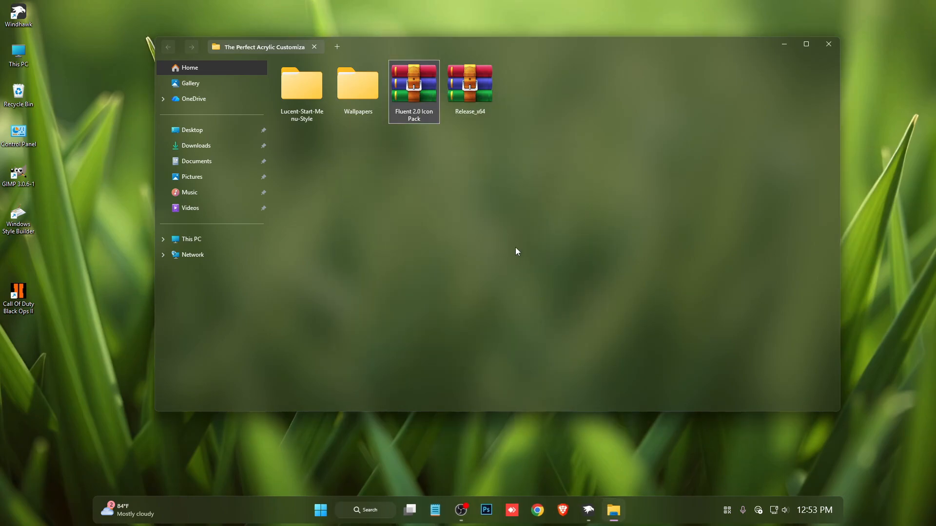
Copy the inner Fluent 2.0 Icon Pack folder from the extracted folder to the root of Local Disk (C:).
{"action": "double_click", "coordinate": [303, 93]}
{"action": "double_click", "coordinate": [305, 78]}
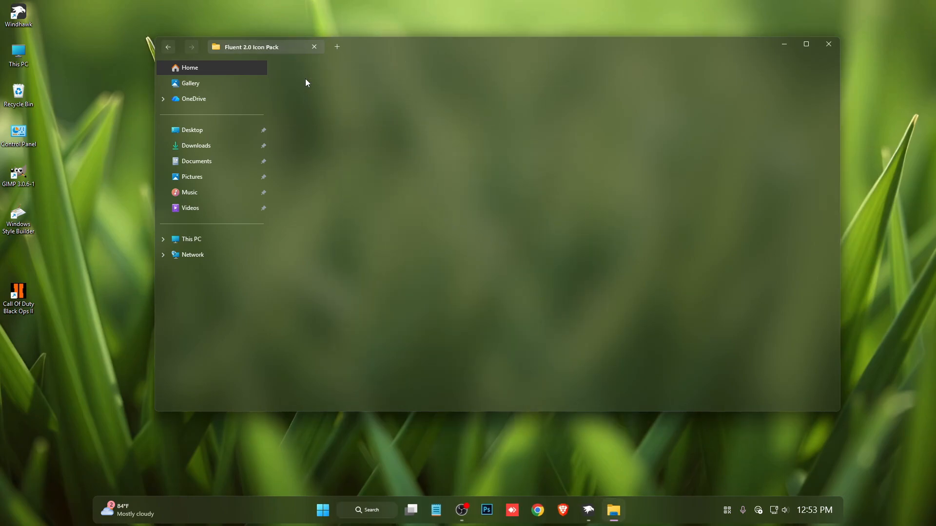
{"action": "key", "text": "alt+Left"}
{"action": "right_click", "coordinate": [300, 78]}
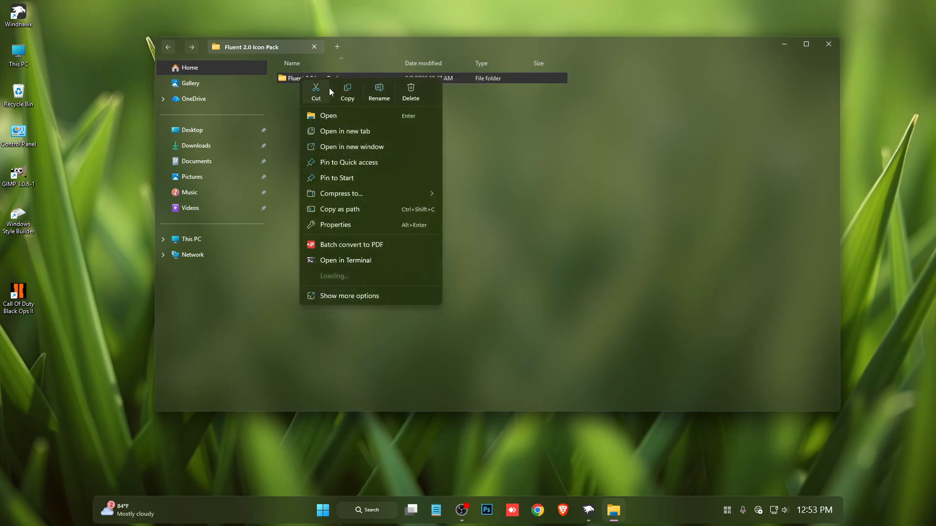
{"action": "key", "text": "Escape"}
{"action": "left_click", "coordinate": [209, 244]}
{"action": "double_click", "coordinate": [342, 86]}
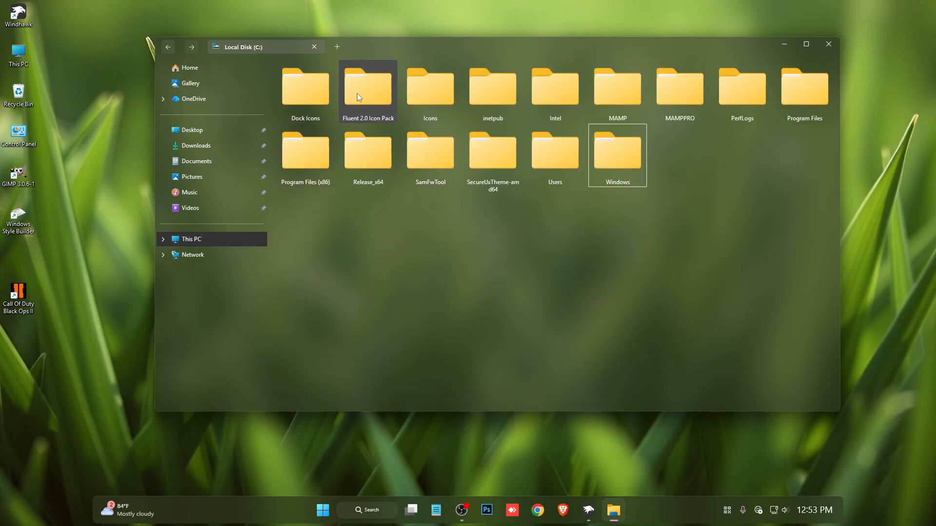
Copy the path of the Fluent 2.0 Icon Pack folder on Local Disk (C:) and close the window.
{"action": "right_click", "coordinate": [368, 86]}
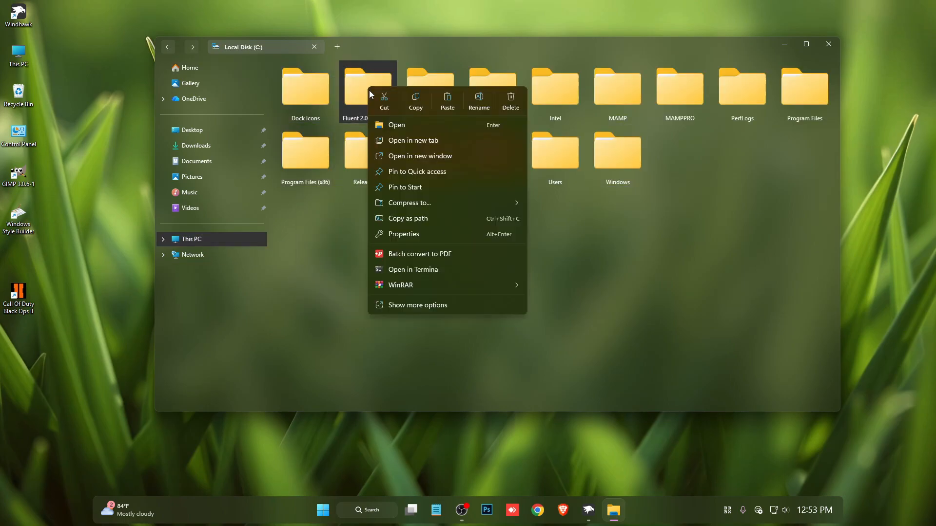
{"action": "left_click", "coordinate": [418, 220]}
{"action": "left_click", "coordinate": [828, 43]}
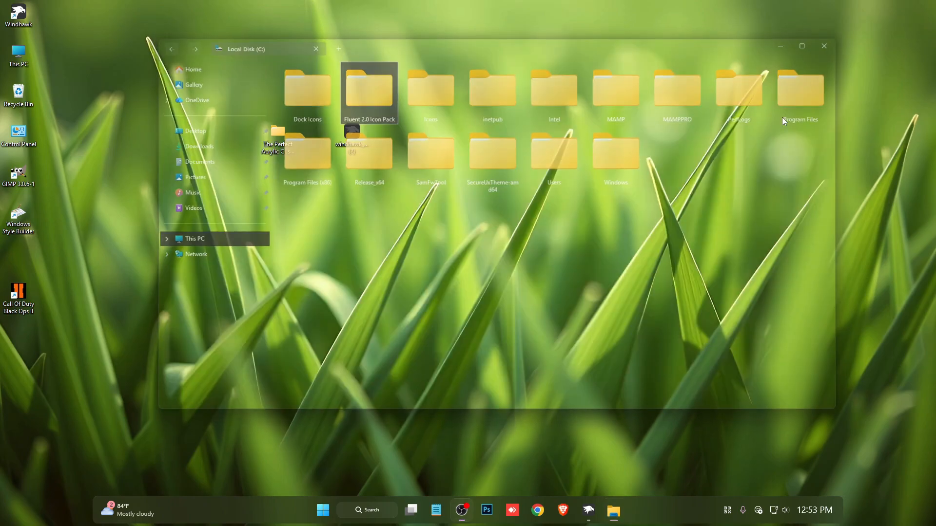
In the Resource Redirect mod's settings, set the theme path to C:\Fluent 2.0 Icon Pack without quotation marks and save.
{"action": "left_click", "coordinate": [601, 510]}
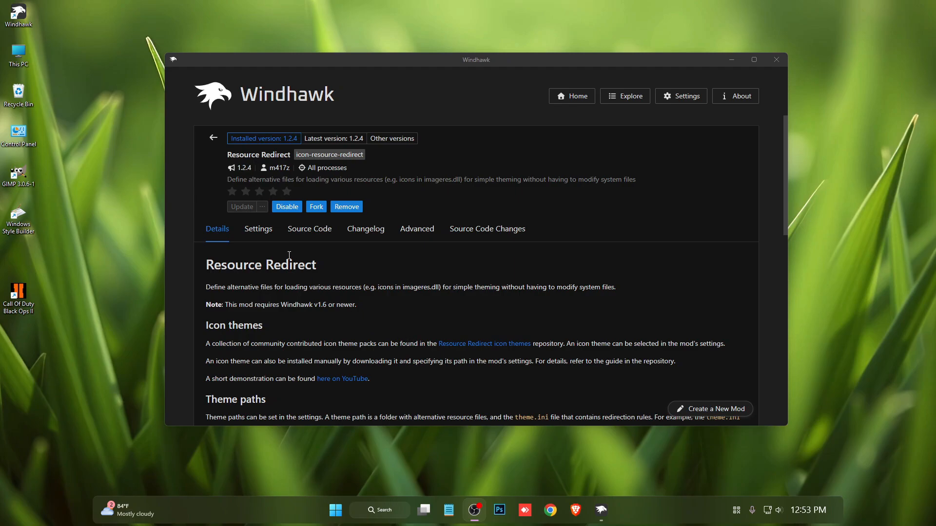
{"action": "left_click", "coordinate": [258, 229]}
{"action": "scroll", "coordinate": [273, 318], "scroll_direction": "down", "scroll_amount": 2}
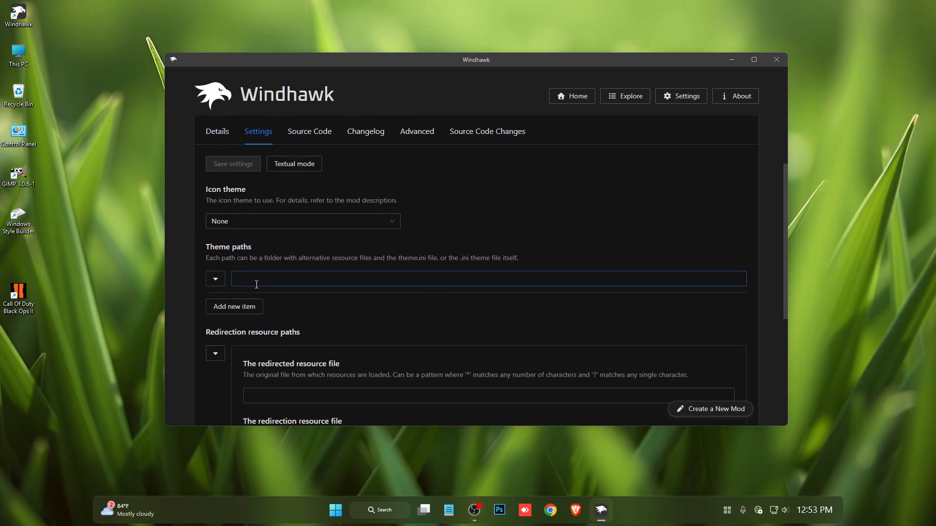
{"action": "right_click", "coordinate": [256, 283]}
{"action": "left_click", "coordinate": [278, 326]}
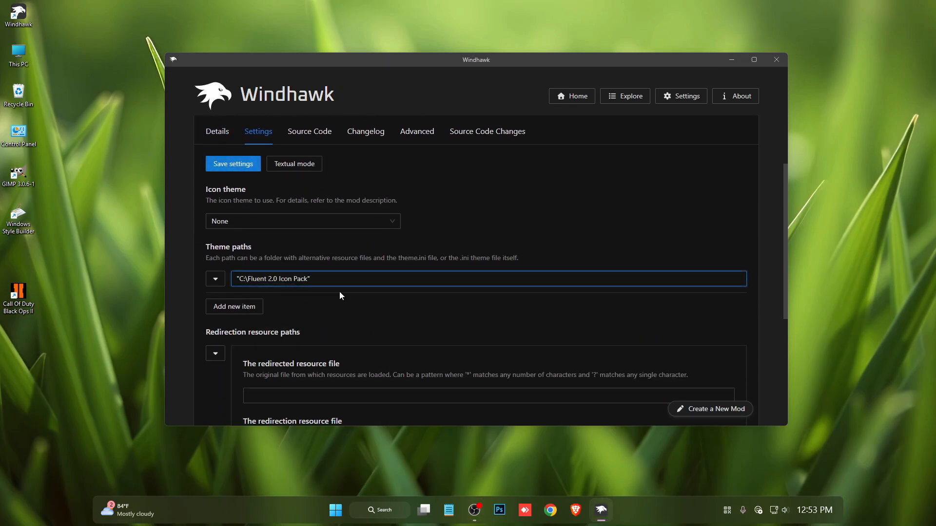
{"action": "left_click", "coordinate": [239, 278]}
{"action": "left_click", "coordinate": [238, 165]}
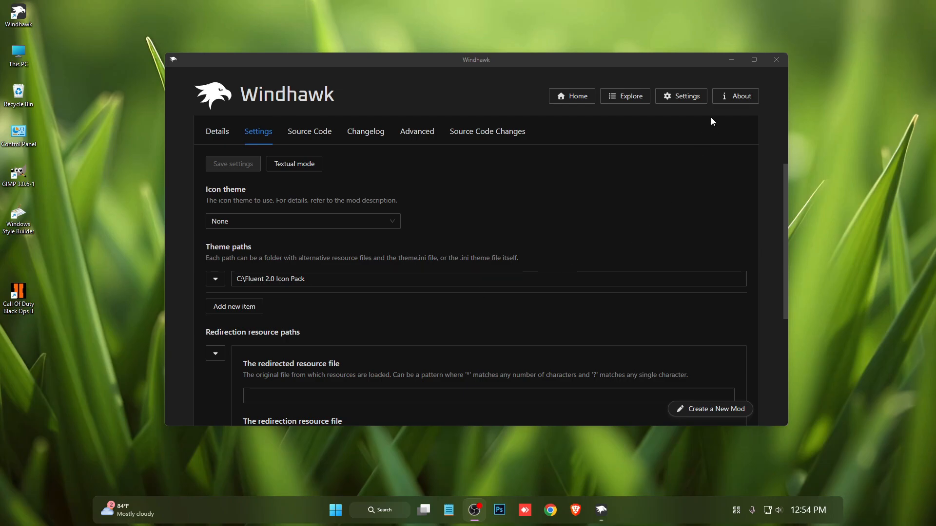
Close Windhawk, view the drive and sidebar icons in This PC, and close the window.
{"action": "left_click", "coordinate": [777, 60]}
{"action": "double_click", "coordinate": [20, 54]}
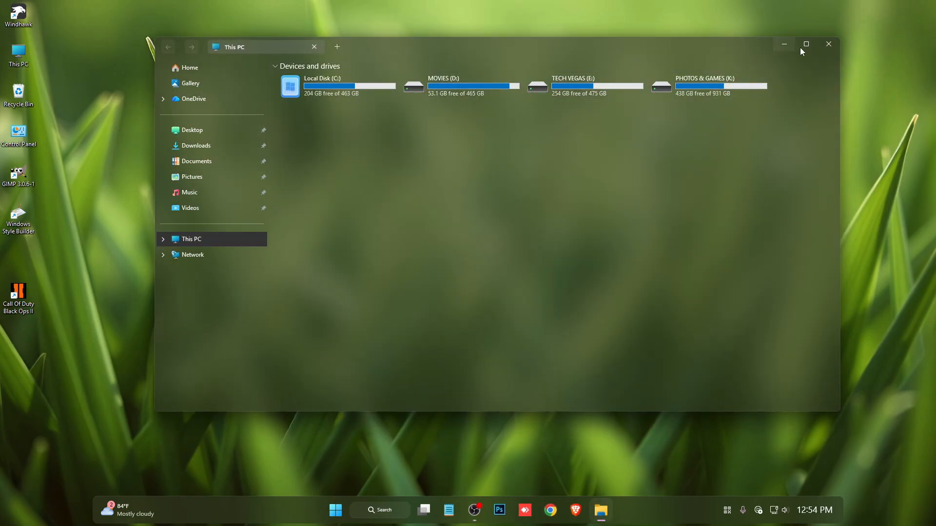
{"action": "left_click", "coordinate": [829, 44]}
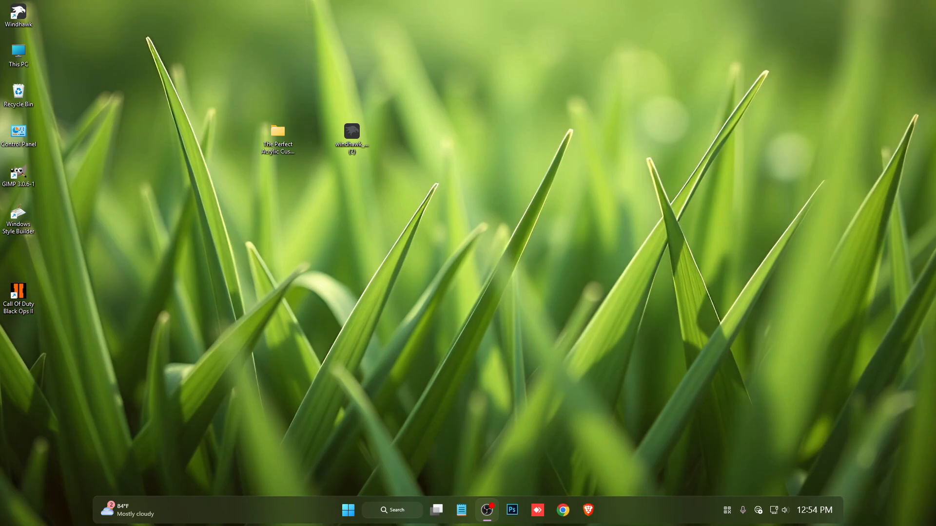
Open Task Manager, search the processes for "explo", restart Windows Explorer and close Task Manager.
{"action": "right_click", "coordinate": [636, 507]}
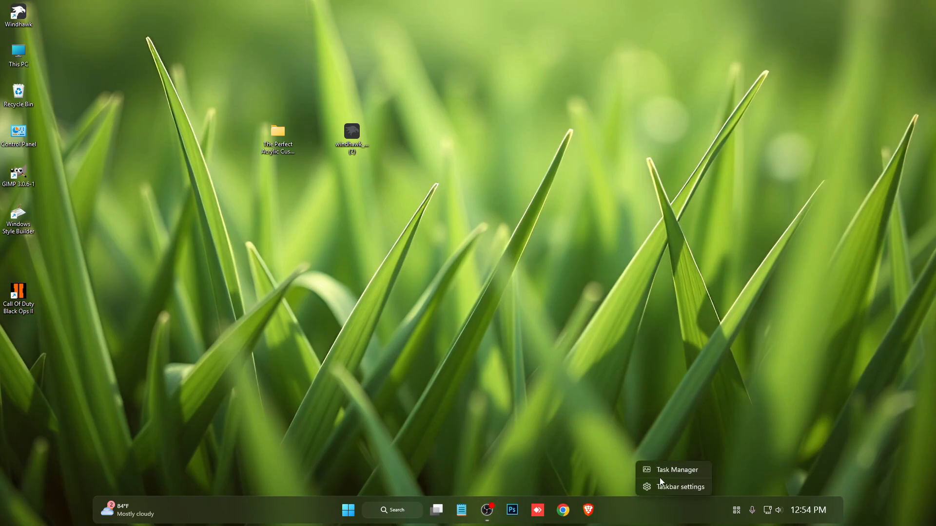
{"action": "left_click", "coordinate": [665, 470]}
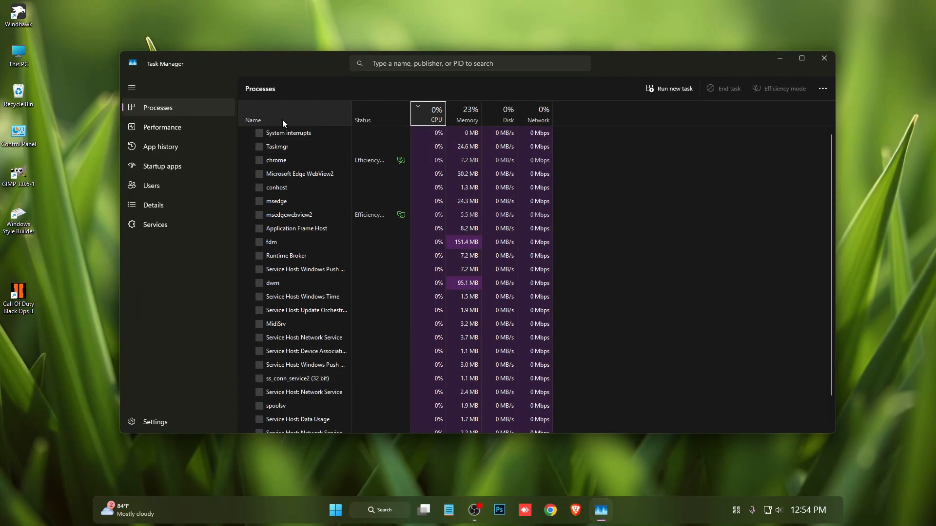
{"action": "left_click", "coordinate": [429, 64]}
{"action": "type", "text": "ex"}
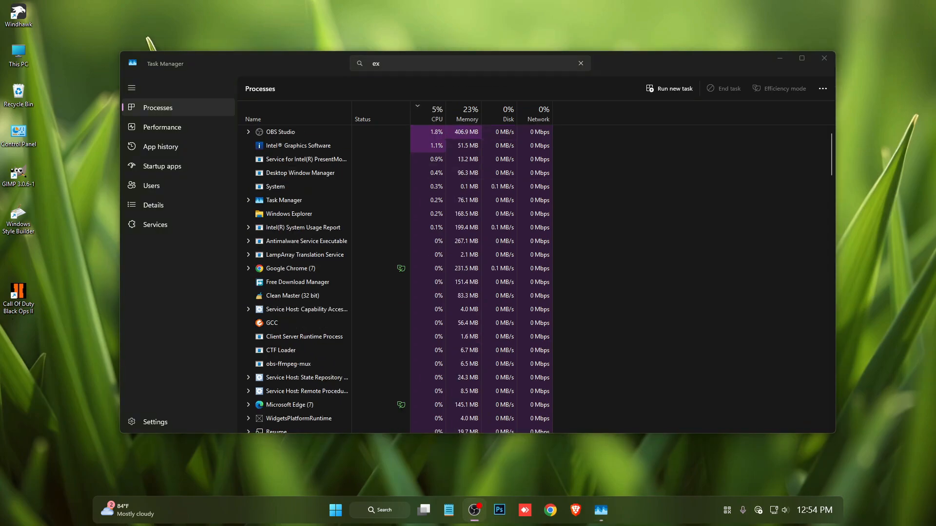
{"action": "type", "text": "plo"}
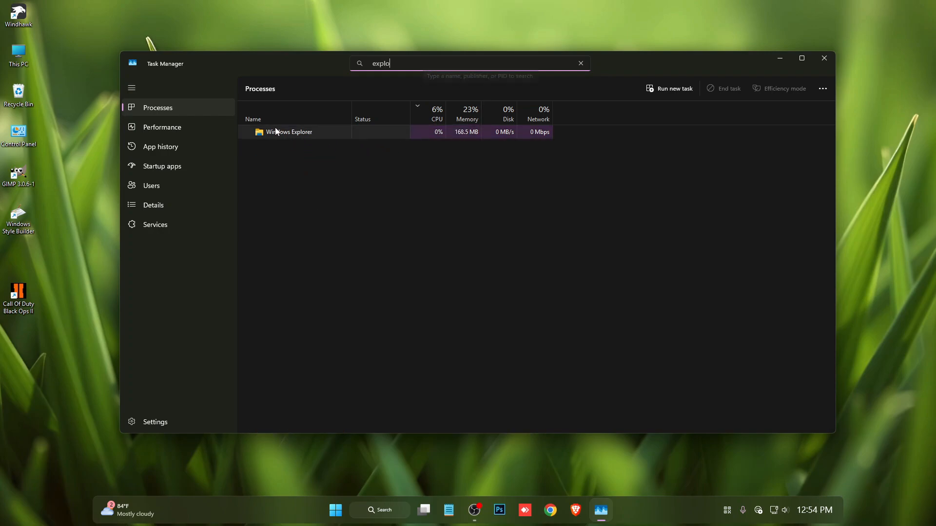
{"action": "right_click", "coordinate": [275, 132]}
{"action": "left_click", "coordinate": [294, 140]}
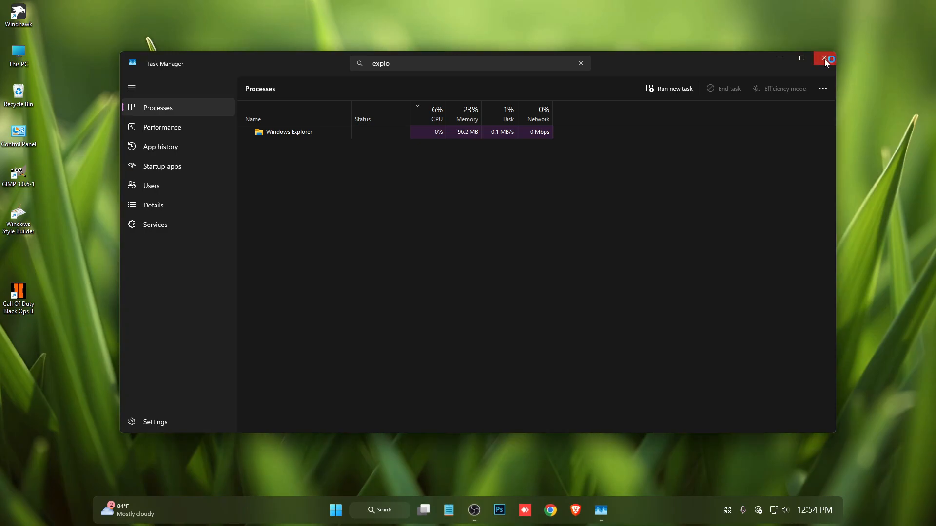
{"action": "left_click", "coordinate": [823, 58]}
Open This PC, block ExplorerBlurMica.dll from using XAML diagnostics, and check the folder icons on Local Disk (C:).
{"action": "double_click", "coordinate": [19, 52]}
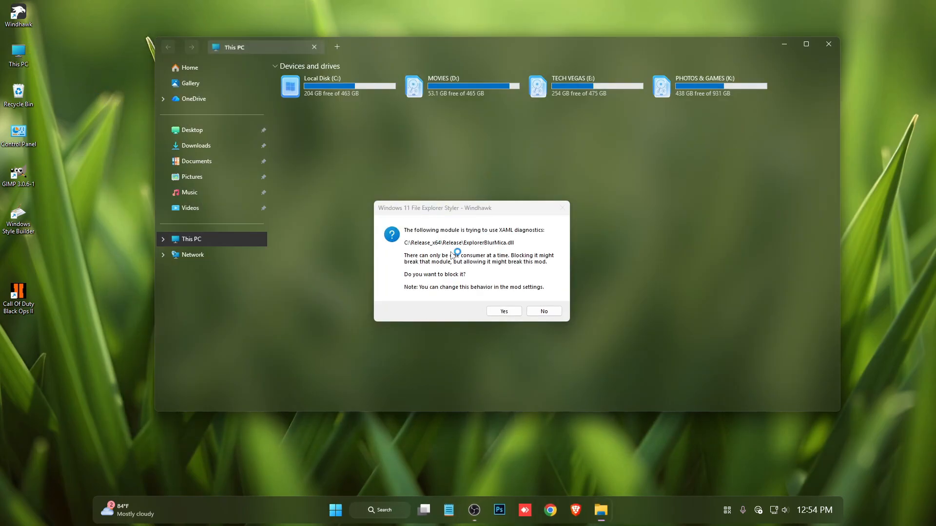
{"action": "left_click", "coordinate": [516, 311]}
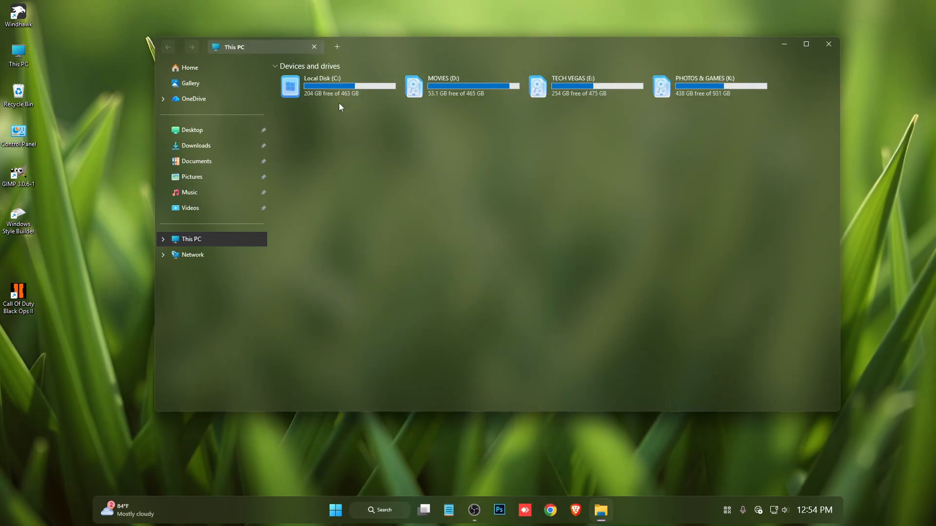
{"action": "double_click", "coordinate": [318, 89]}
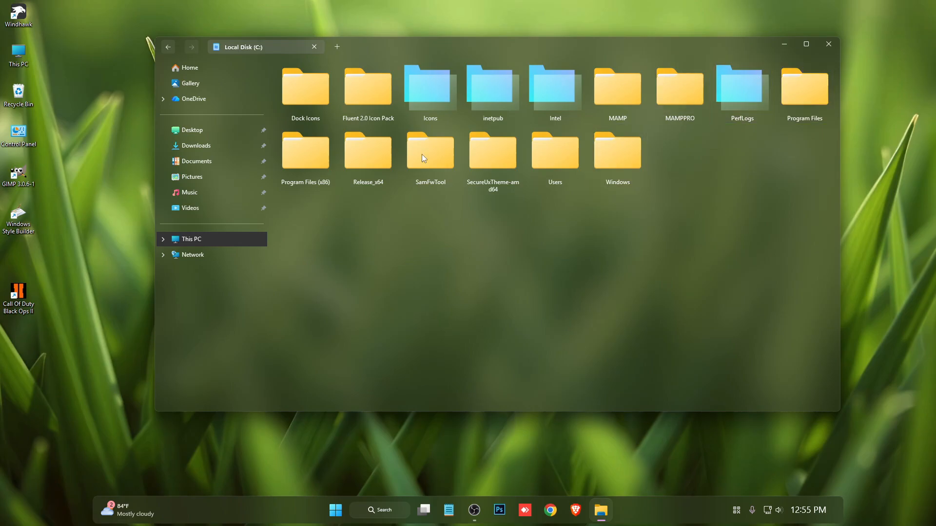
{"action": "key", "text": "alt+Tab"}
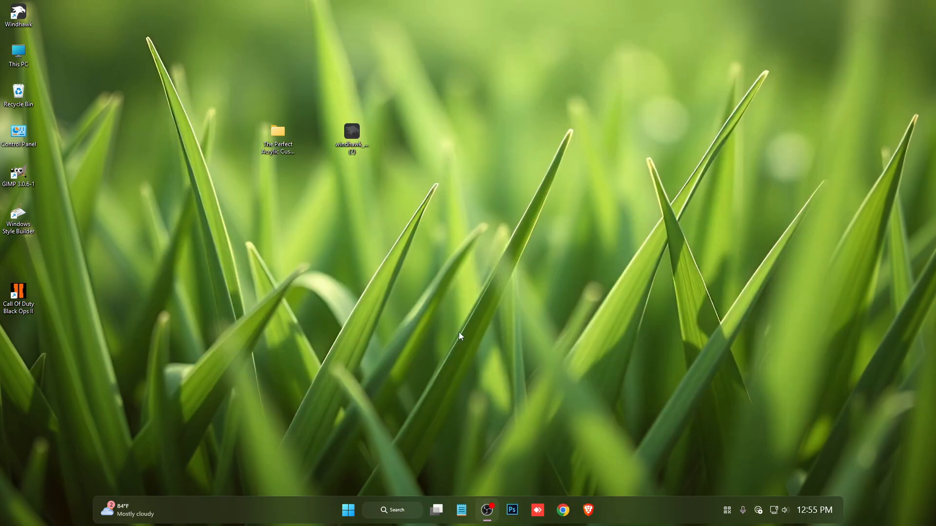
Run the script that disables folder thumbnail previews, in the acrylic customization folder on the desktop, as administrator.
{"action": "double_click", "coordinate": [278, 136]}
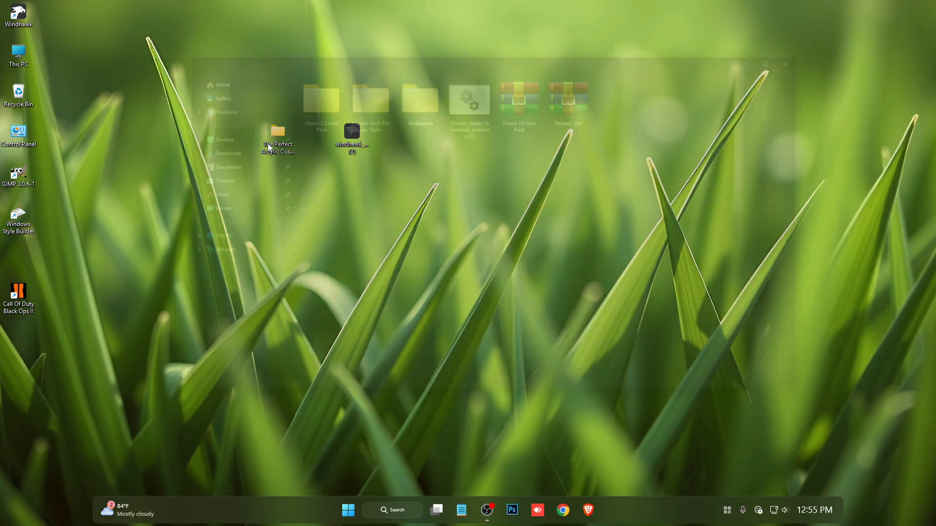
{"action": "right_click", "coordinate": [467, 92]}
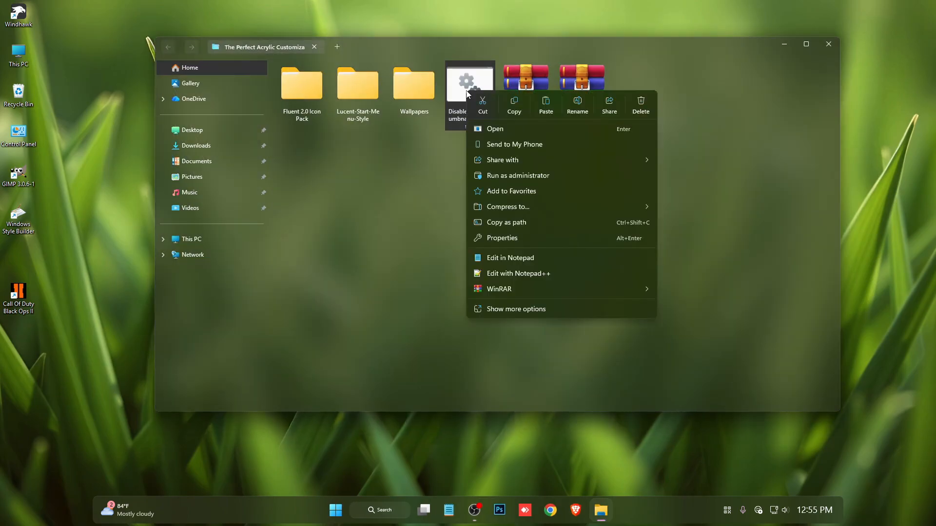
{"action": "left_click", "coordinate": [512, 175]}
{"action": "left_click", "coordinate": [500, 262]}
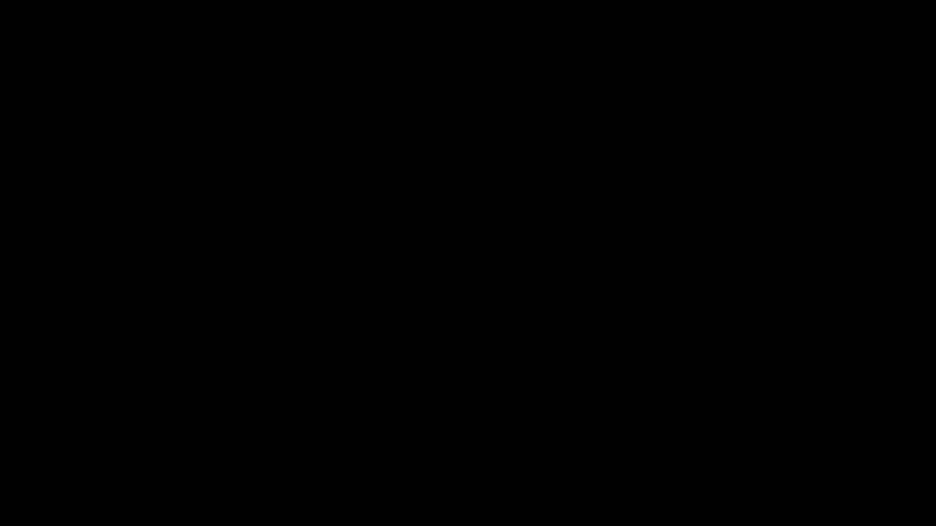